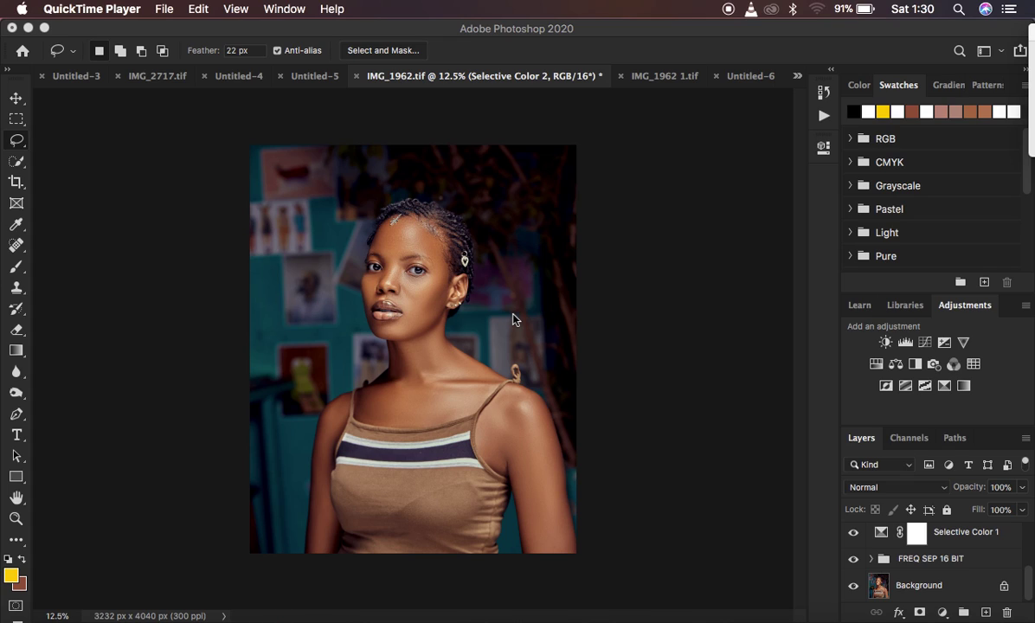
# Step: Toggle the Background visibility to compare the original portrait against the retouched version
pyautogui.click(724, 180)
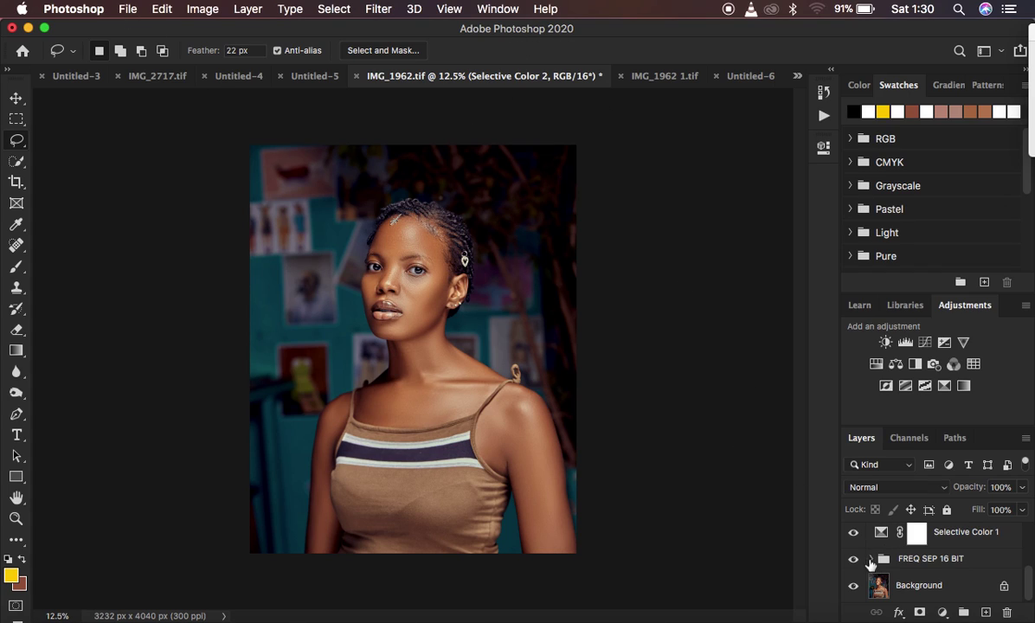
pyautogui.keyDown('alt'); pyautogui.click(854, 587); pyautogui.keyUp('alt')
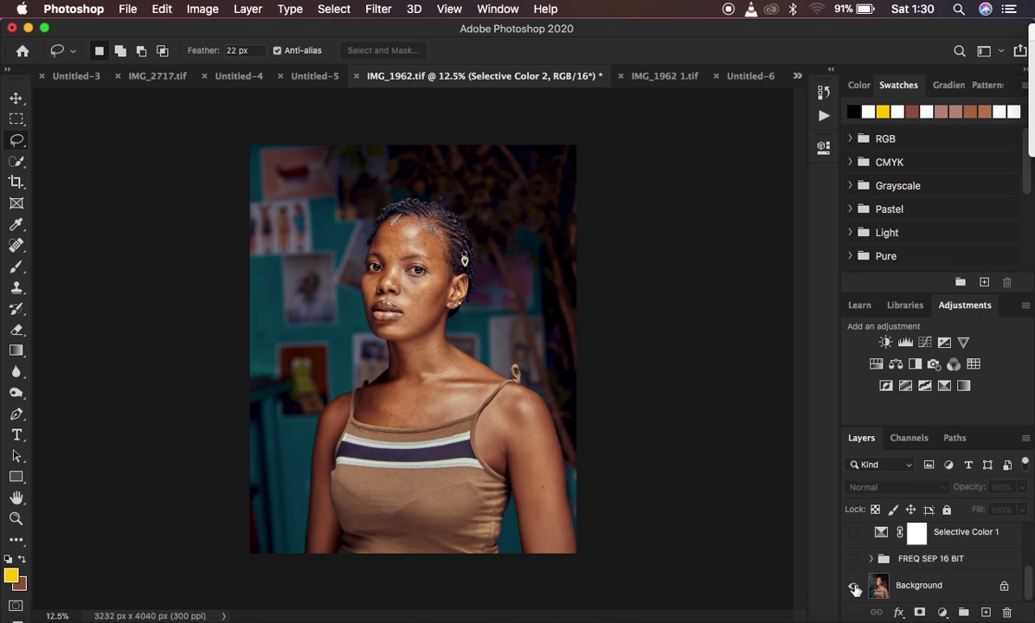
pyautogui.keyDown('alt'); pyautogui.click(854, 587); pyautogui.keyUp('alt')
# Step: Delete the Selective Color 1 and FREQ SEP 16 BIT layers, leaving only Background
pyautogui.scroll(5, 990, 558)
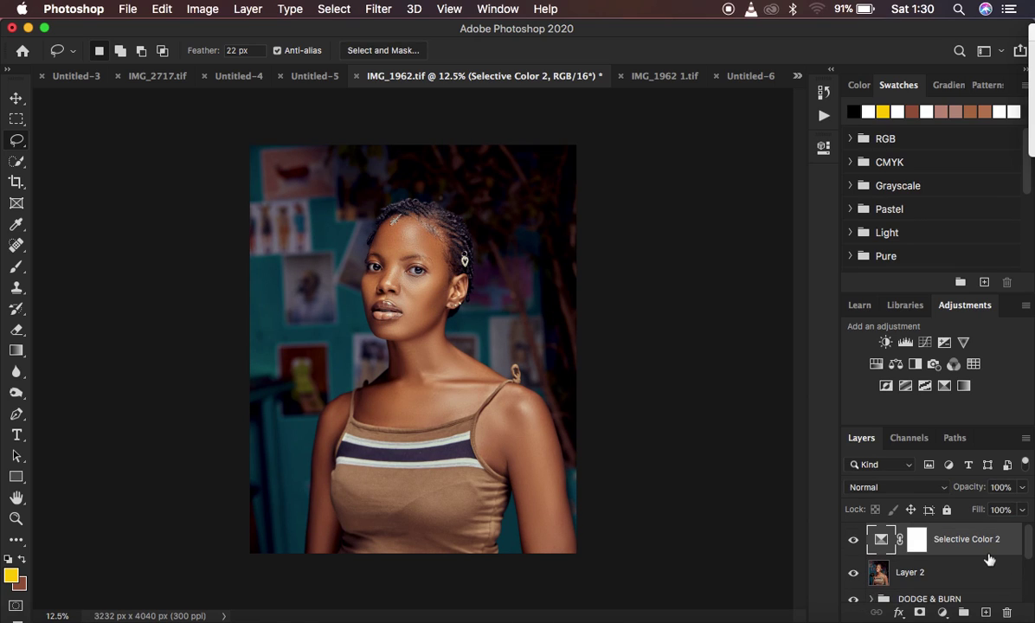
pyautogui.scroll(-5, 986, 559)
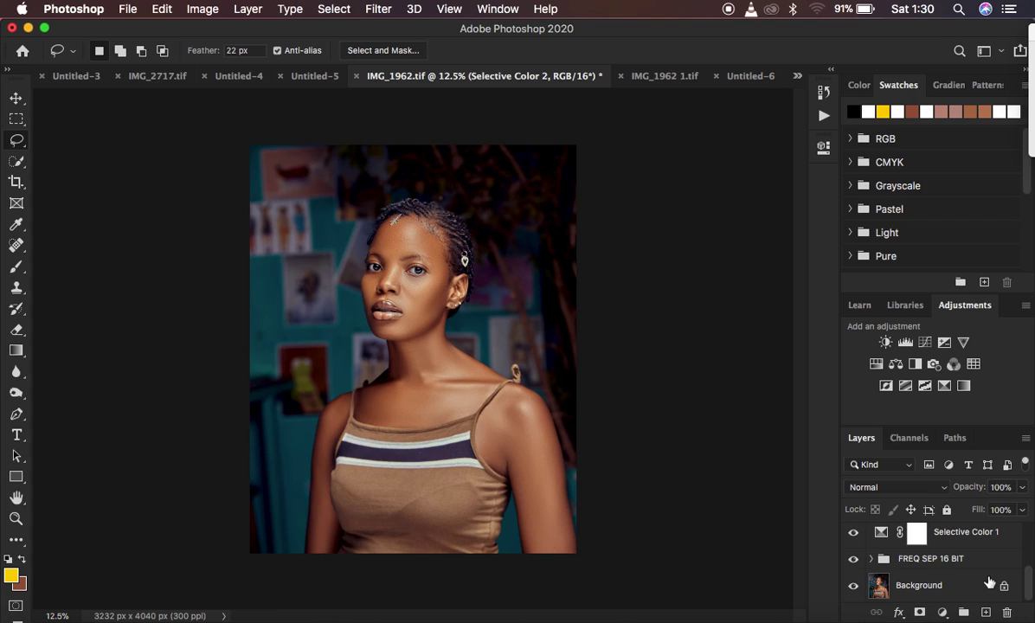
pyautogui.keyDown('shift'); pyautogui.click(994, 562); pyautogui.keyUp('shift')
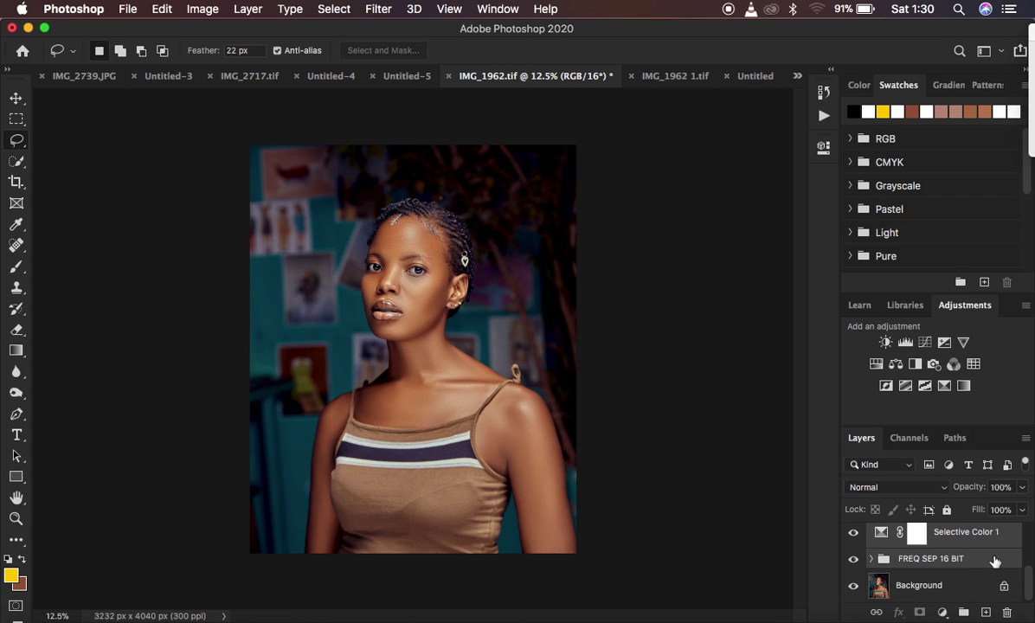
pyautogui.press('Delete')
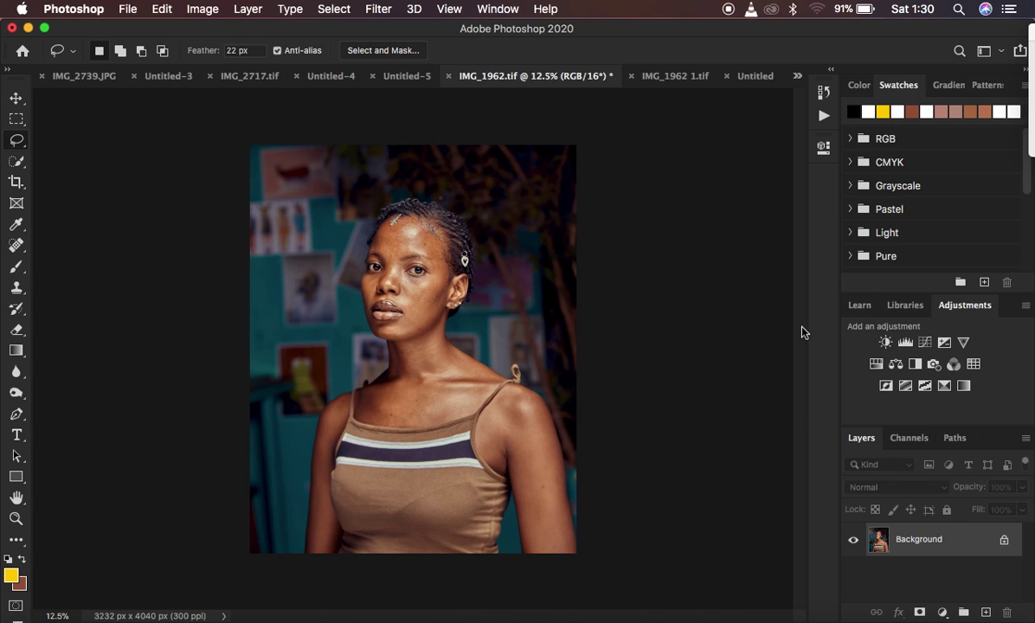
# Step: Show the Actions panel and select FS 16 BIT in the RONNIX RETOUCHING set
pyautogui.click(824, 117)
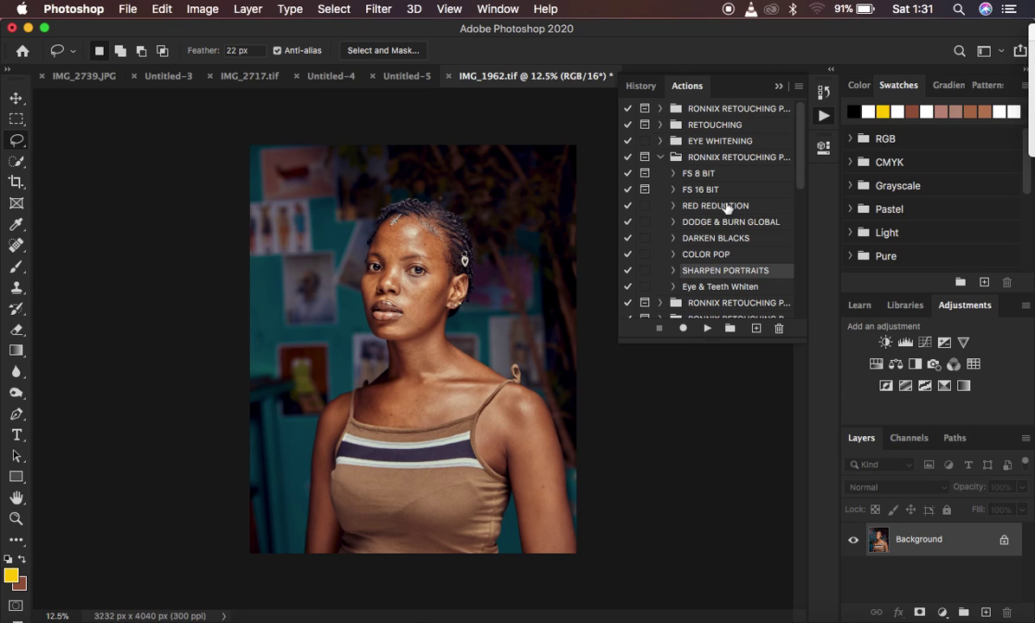
pyautogui.click(696, 189)
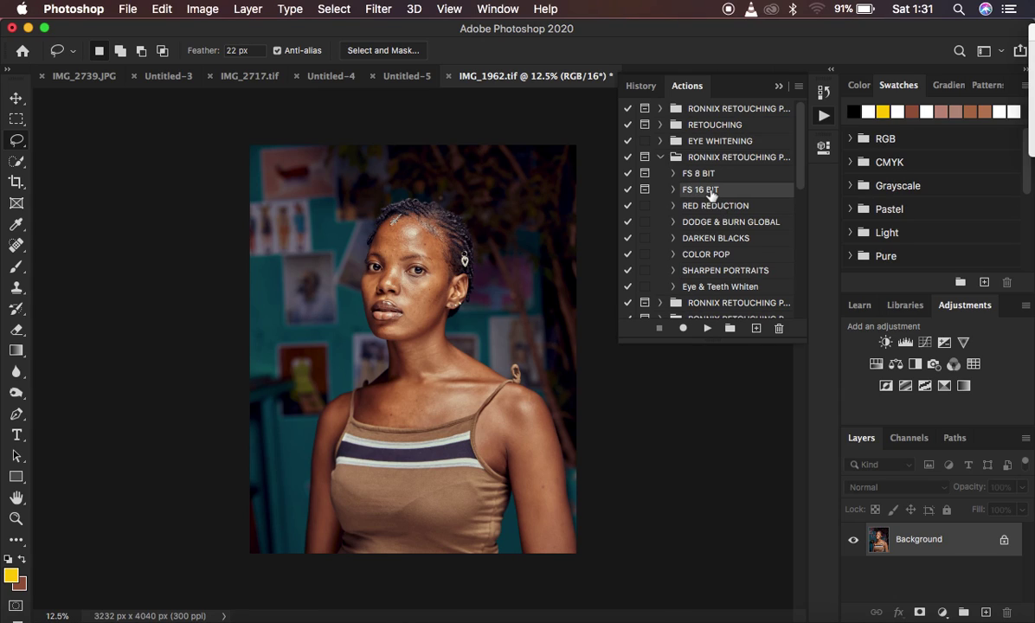
# Step: Play the FS 16 BIT action and Gaussian-blur LOW FEQ at a 7.0-pixel radius, checking the eyes and lips preview
pyautogui.click(707, 329)
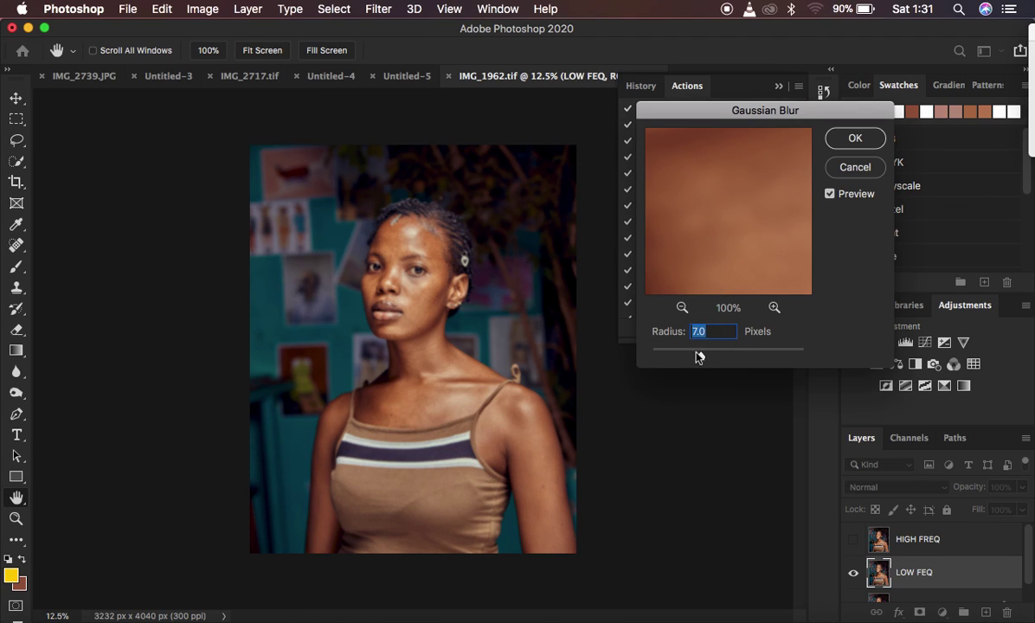
pyautogui.moveTo(701, 355); pyautogui.dragTo(611, 359)
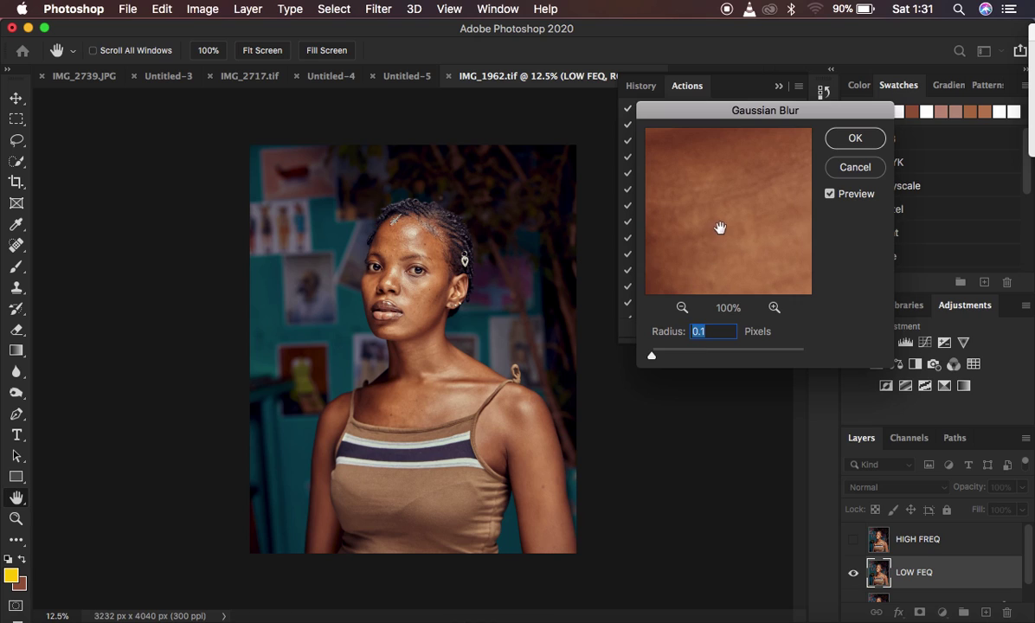
pyautogui.click(682, 308)
pyautogui.click(682, 307)
pyautogui.moveTo(706, 225); pyautogui.dragTo(706, 286)
pyautogui.moveTo(735, 231); pyautogui.dragTo(708, 292)
pyautogui.moveTo(652, 357); pyautogui.dragTo(676, 358)
pyautogui.moveTo(729, 214); pyautogui.dragTo(705, 238)
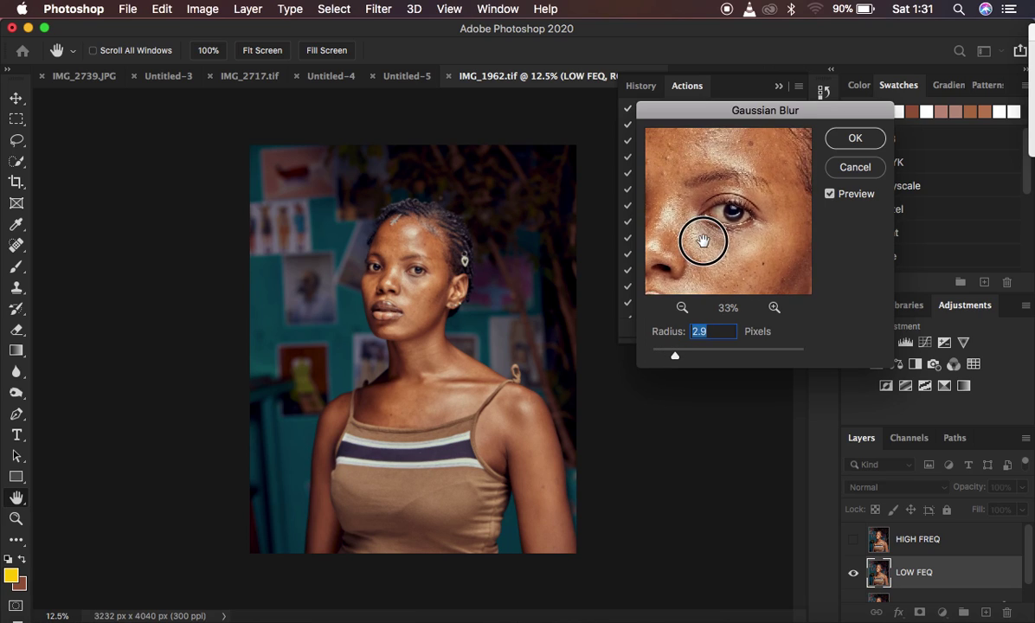
pyautogui.moveTo(679, 362); pyautogui.dragTo(702, 362)
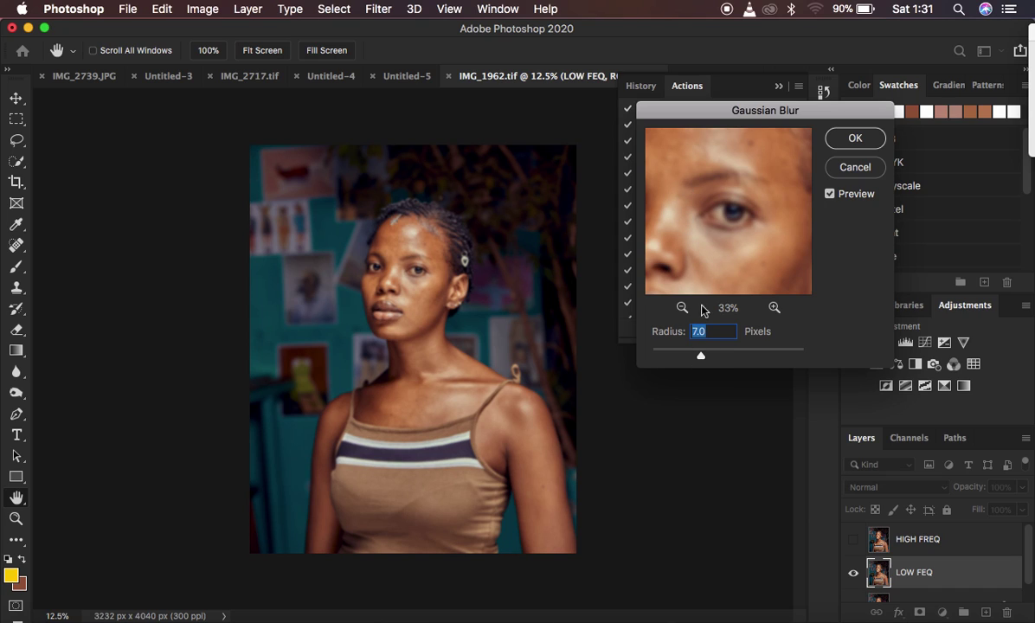
pyautogui.moveTo(710, 200); pyautogui.dragTo(779, 277)
pyautogui.moveTo(766, 239); pyautogui.dragTo(707, 166)
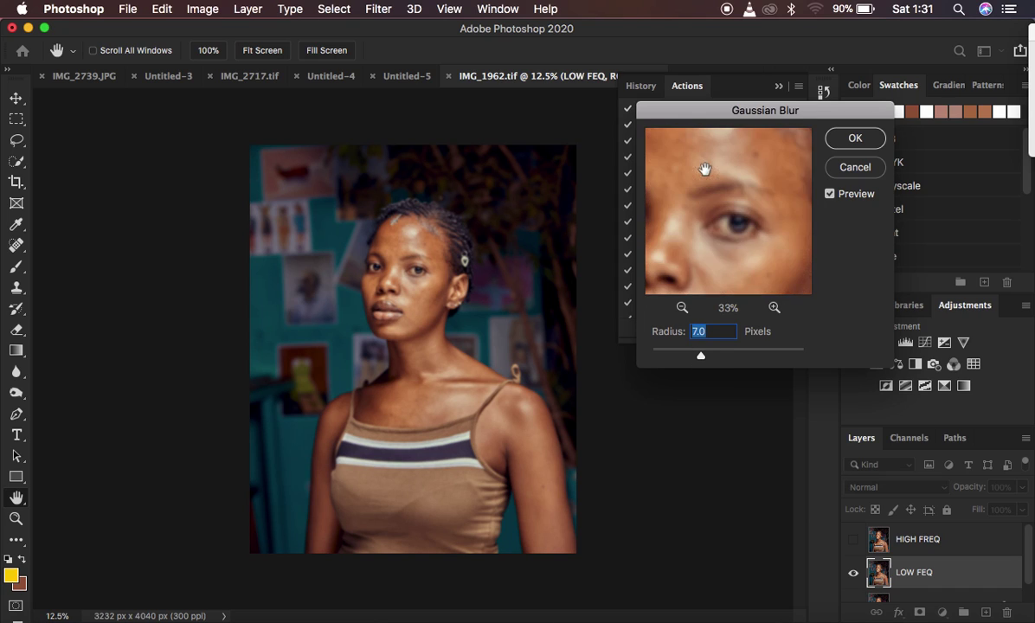
pyautogui.click(845, 139)
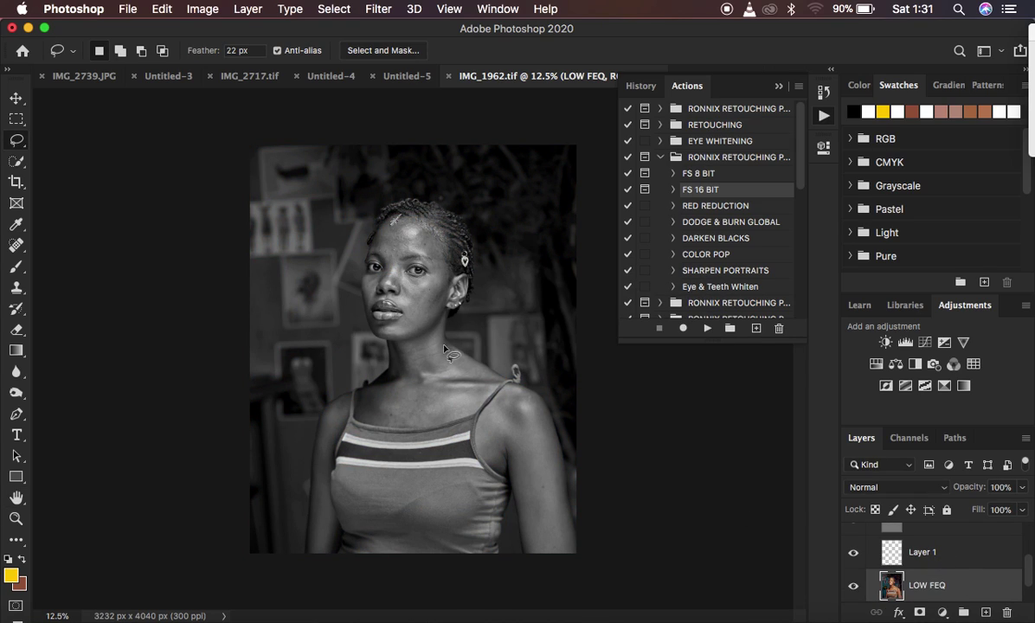
# Step: Collapse the Actions panel, zoom in slightly, and delete the Black & White 1 layer
pyautogui.scroll(2, 959, 562)
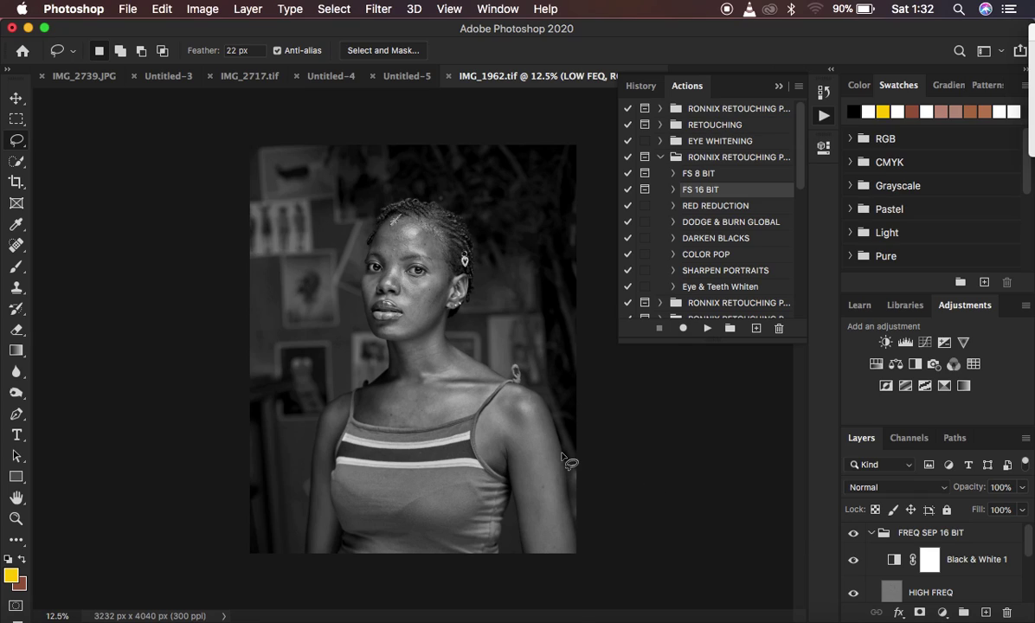
pyautogui.click(778, 88)
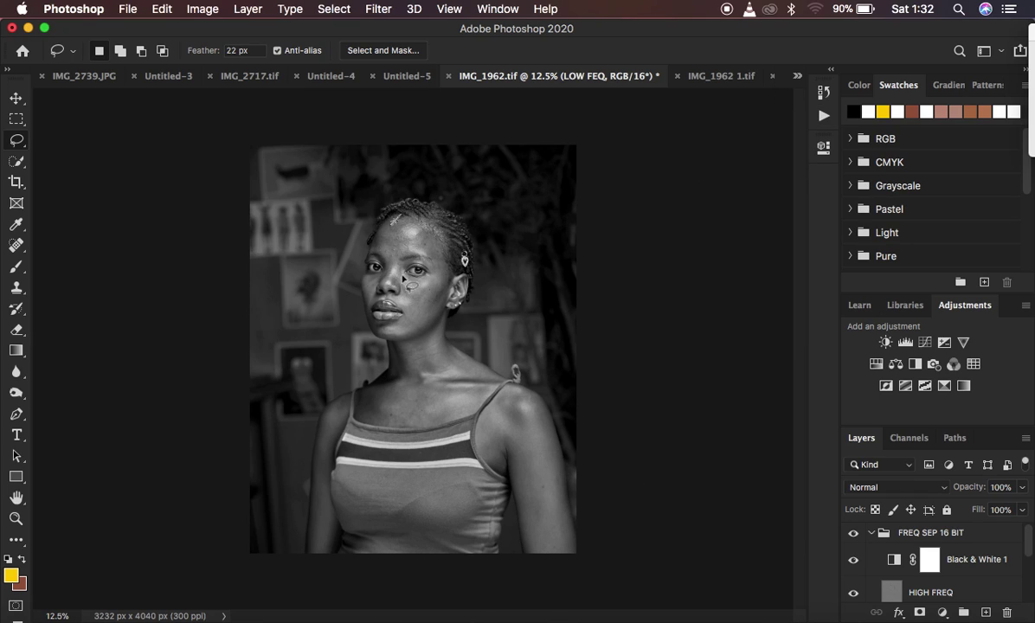
pyautogui.press('super+equal')
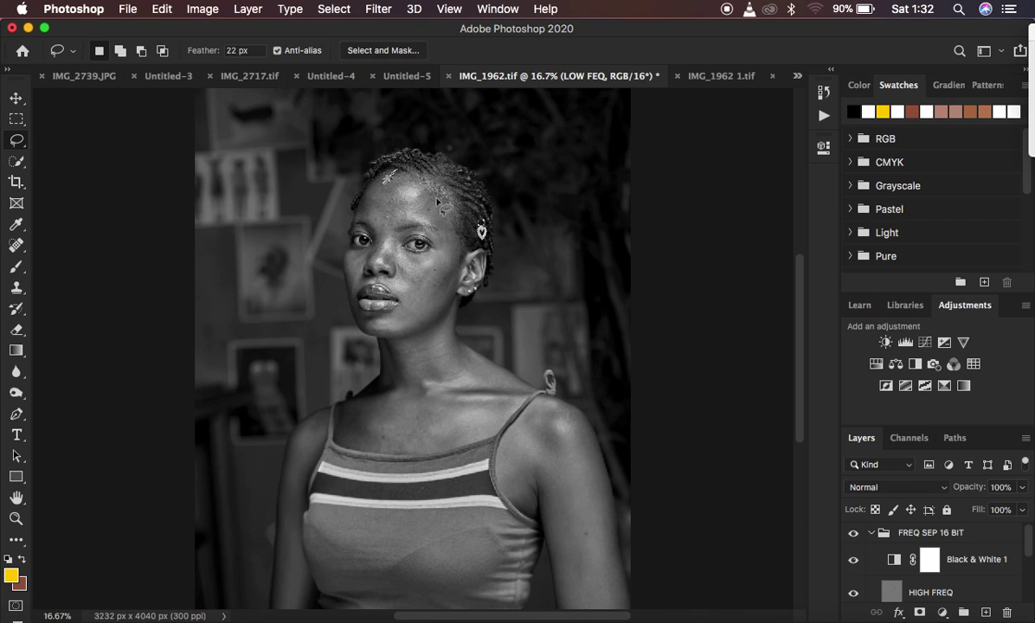
pyautogui.click(854, 561)
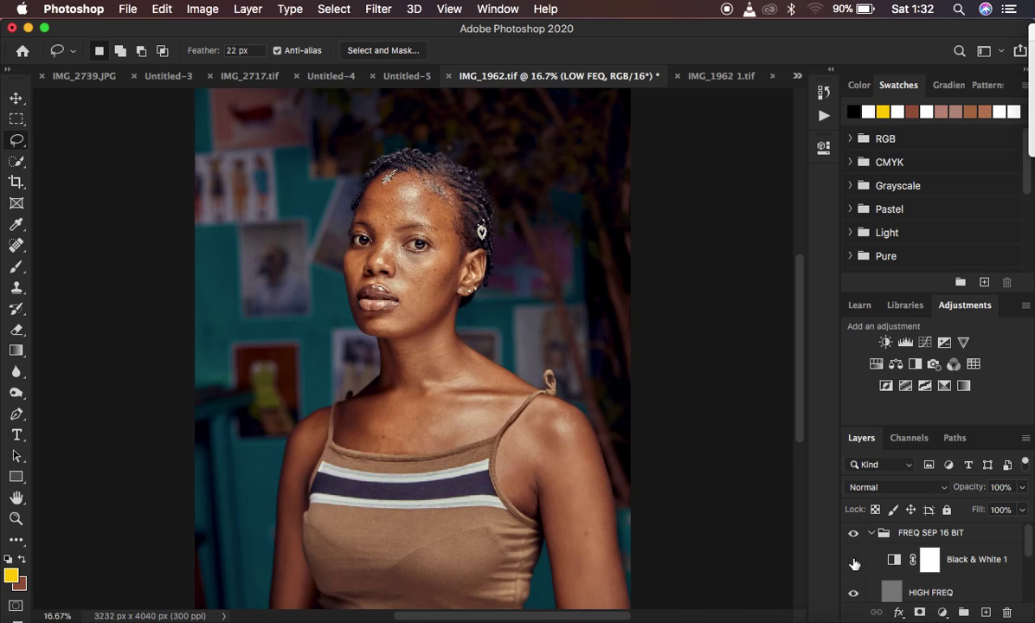
pyautogui.click(953, 565)
pyautogui.press('Delete')
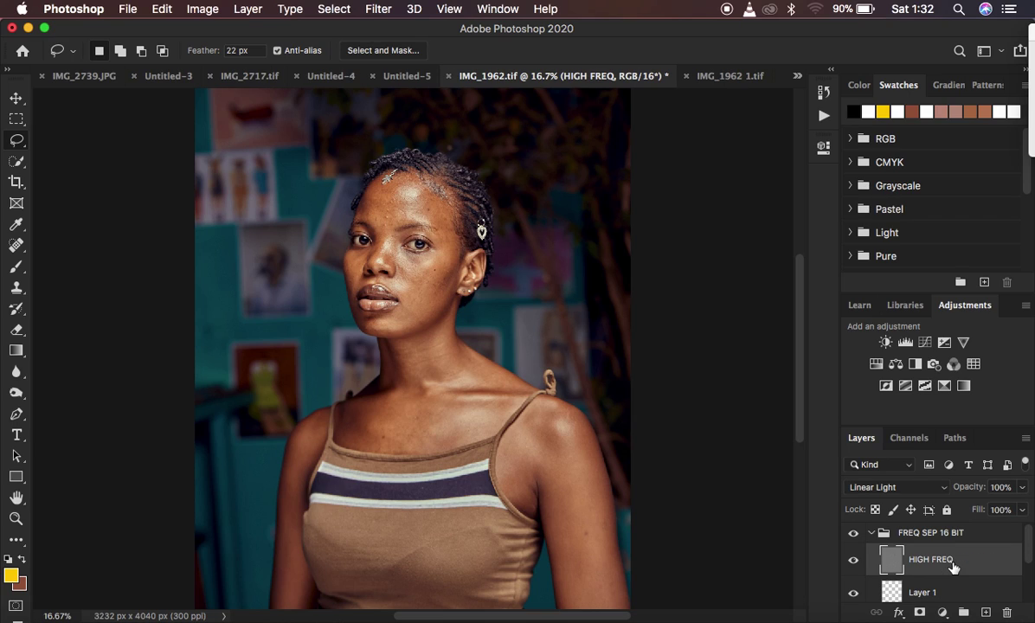
# Step: Hide the HIGH FREQ layer and make LOW FEQ the active layer
pyautogui.click(854, 562)
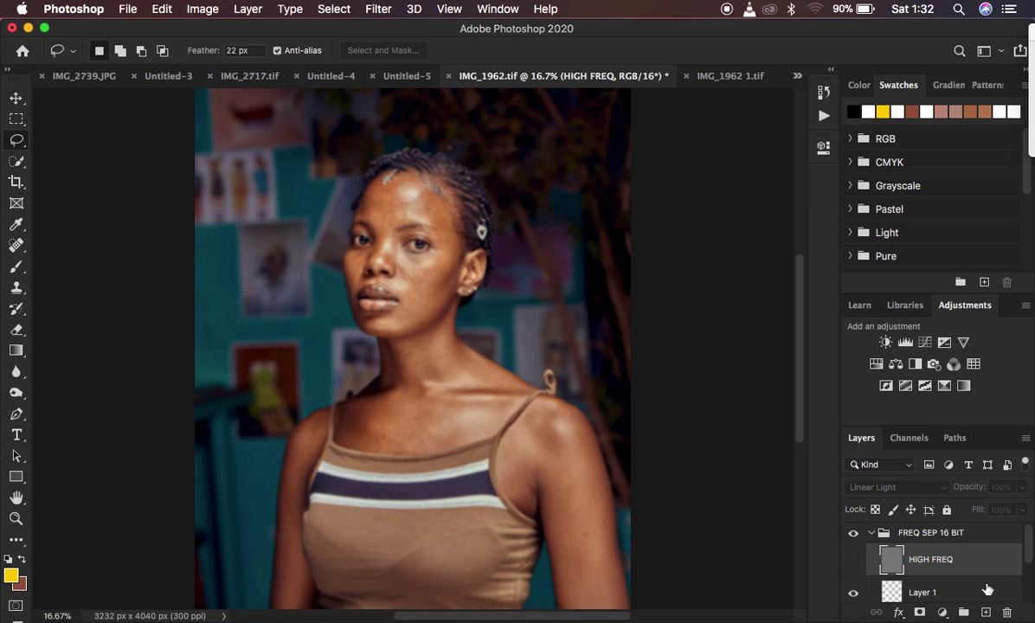
pyautogui.scroll(-2, 972, 590)
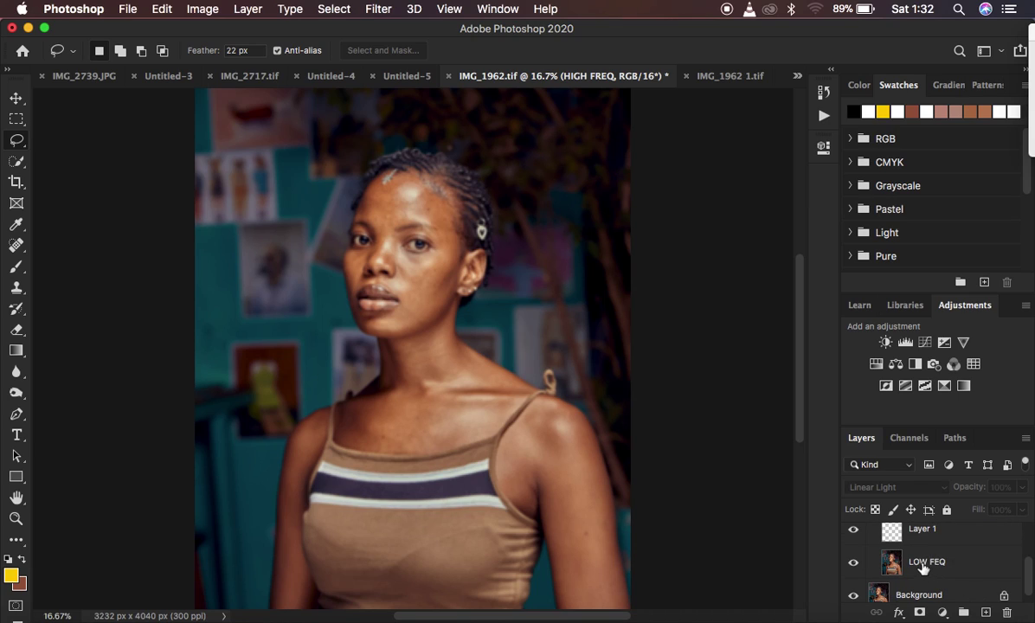
pyautogui.click(934, 564)
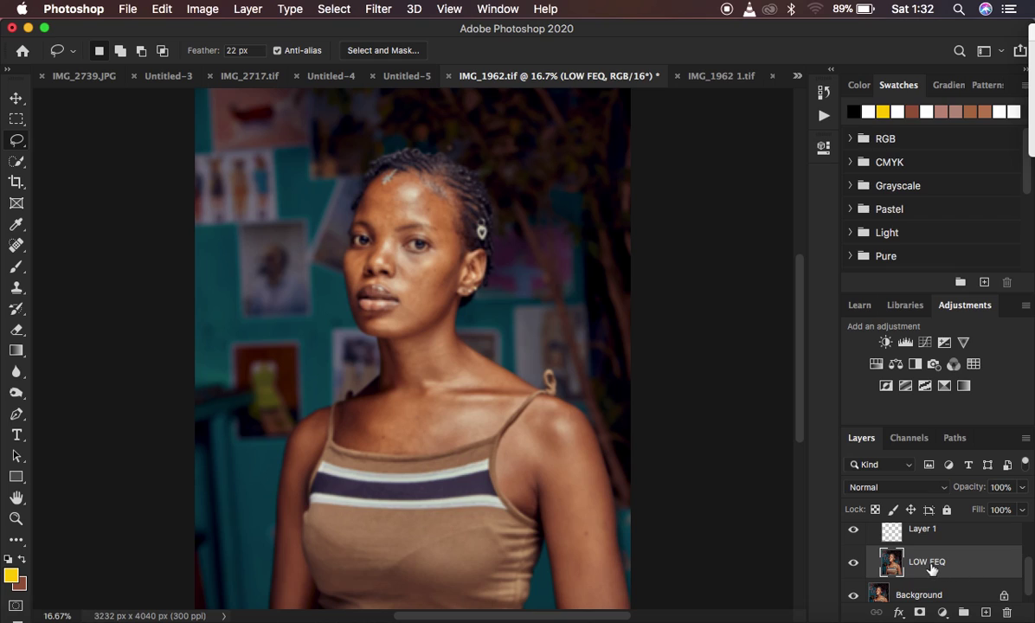
# Step: Switch to the Mixer Brush at 175 px, 0% hardness, and load a clean brush
pyautogui.click(10, 272)
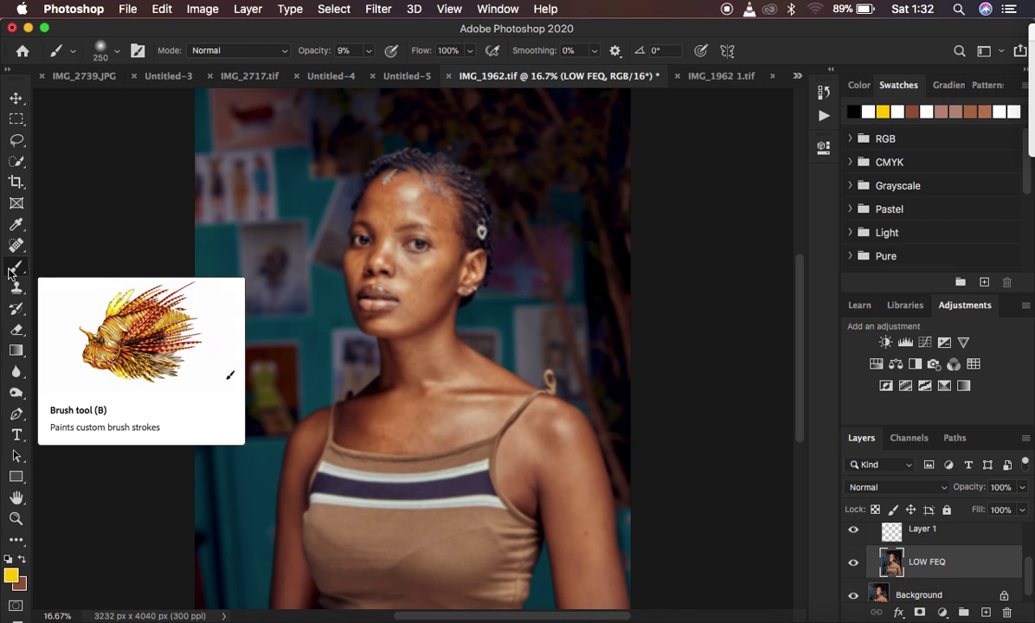
pyautogui.rightClick(10, 272)
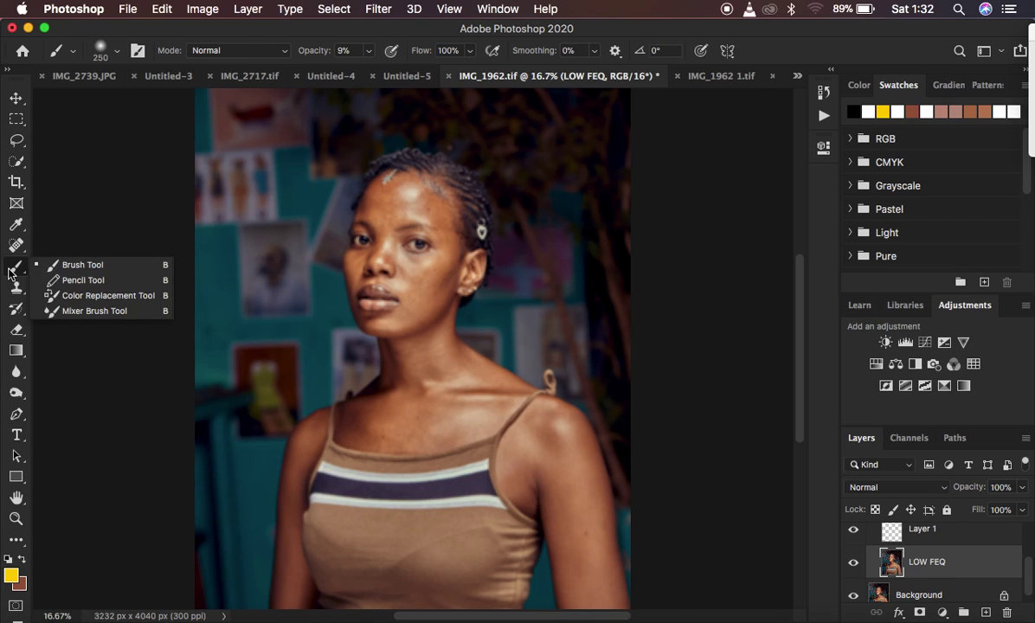
pyautogui.click(88, 310)
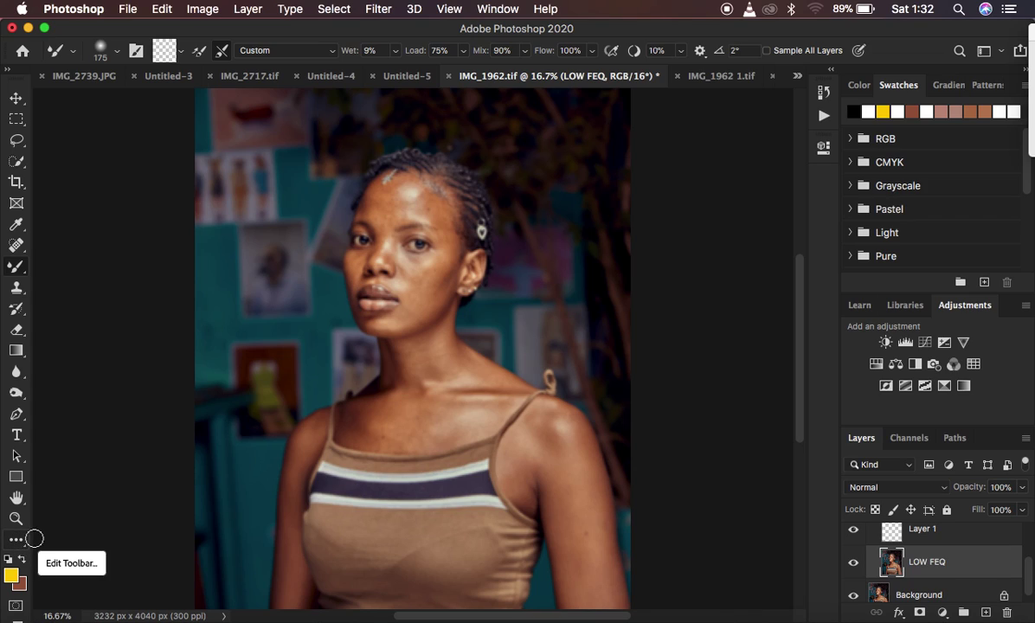
pyautogui.click(119, 58)
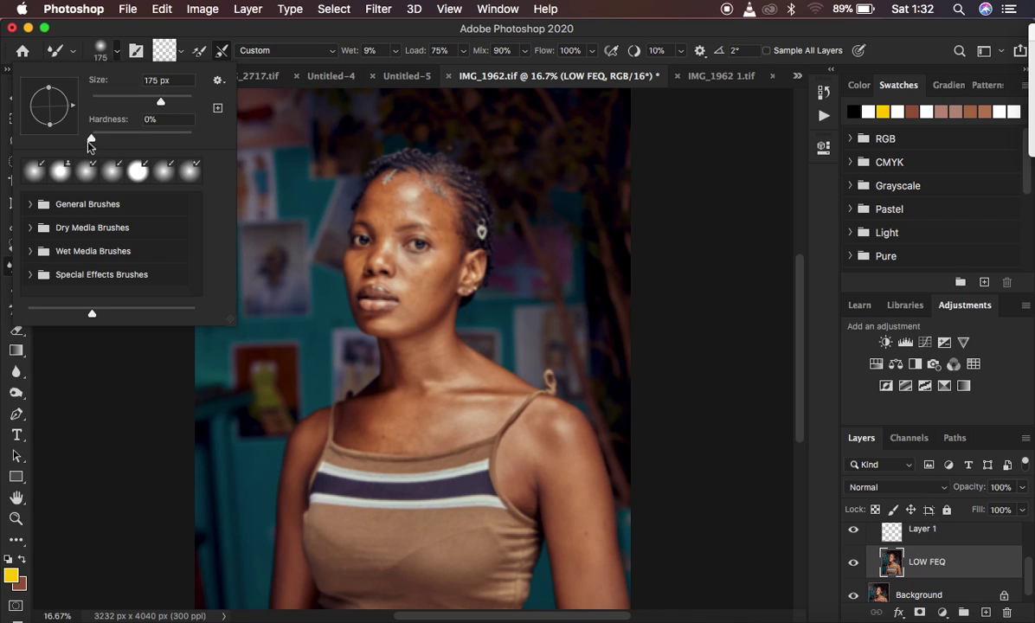
pyautogui.click(116, 55)
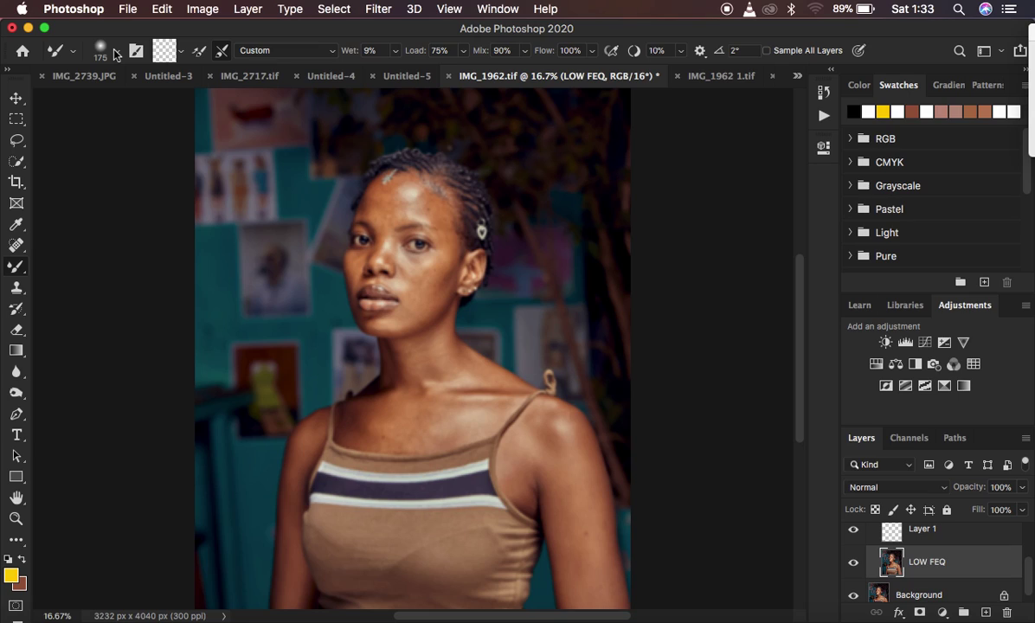
pyautogui.click(178, 51)
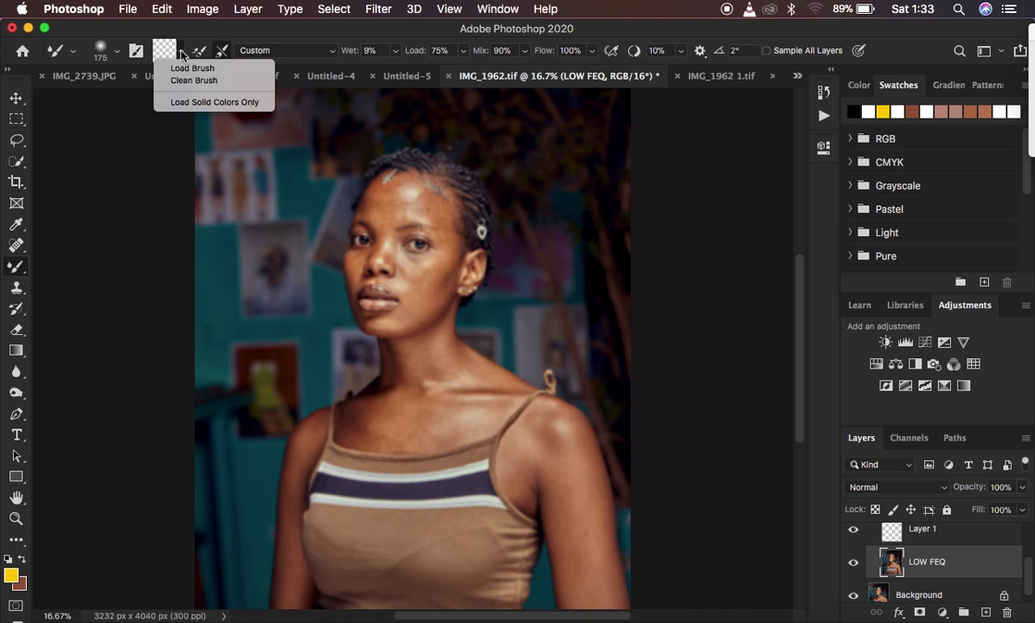
pyautogui.click(183, 82)
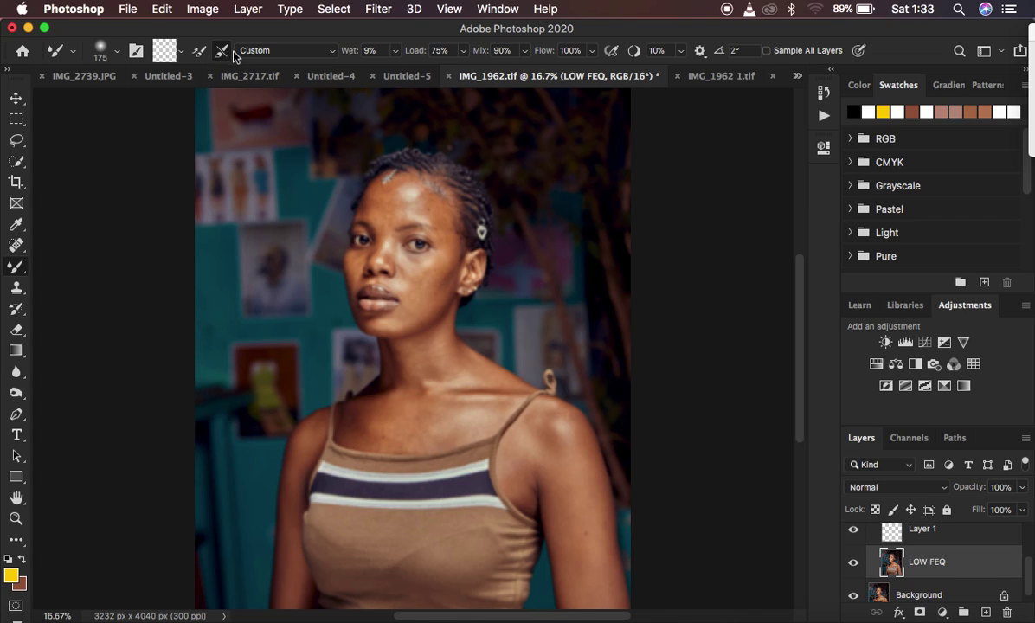
# Step: Turn on cleaning after each stroke, blend the forehead skin, and adjust the brush wetness
pyautogui.click(222, 50)
pyautogui.moveTo(404, 198); pyautogui.dragTo(386, 203)
pyautogui.moveTo(350, 51); pyautogui.dragTo(334, 52)
pyautogui.scroll(2, 948, 555)
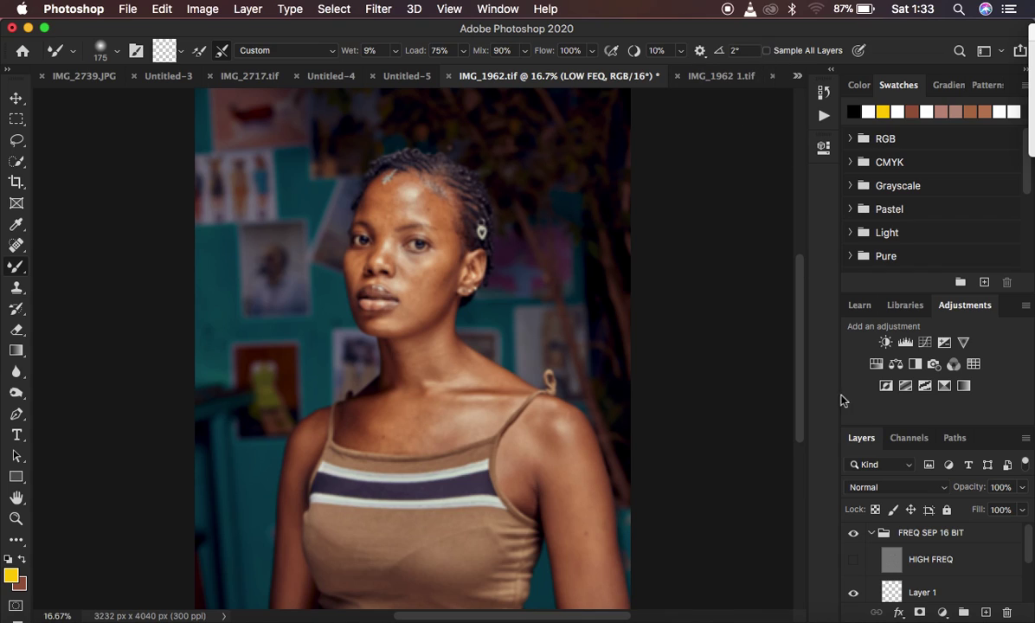
pyautogui.scroll(-2, 936, 587)
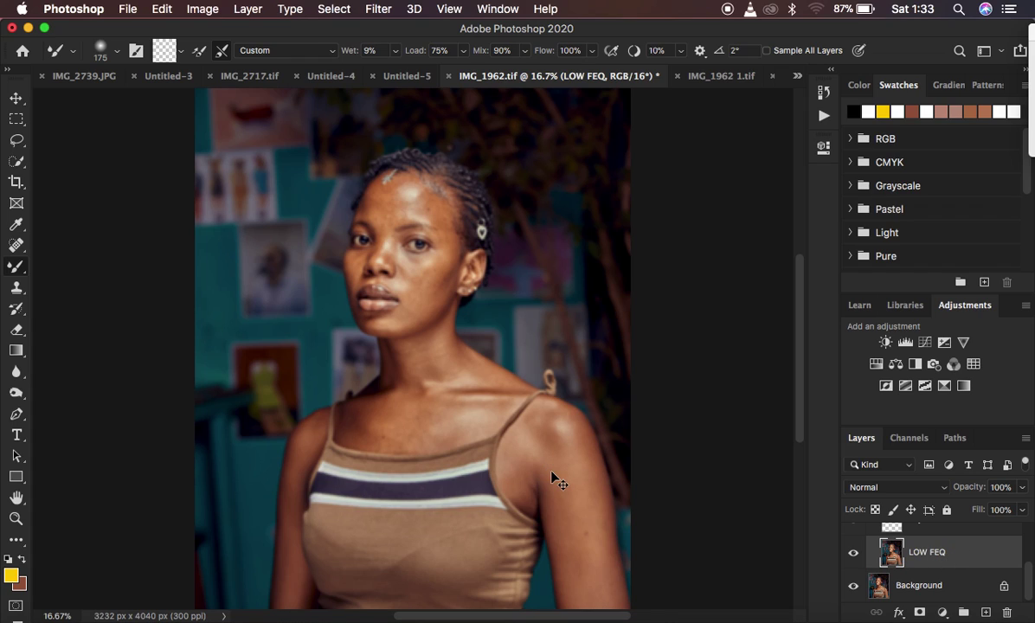
# Step: Zoom to 25% and blend the forehead skin along the hairline with short strokes
pyautogui.press('super+equal')
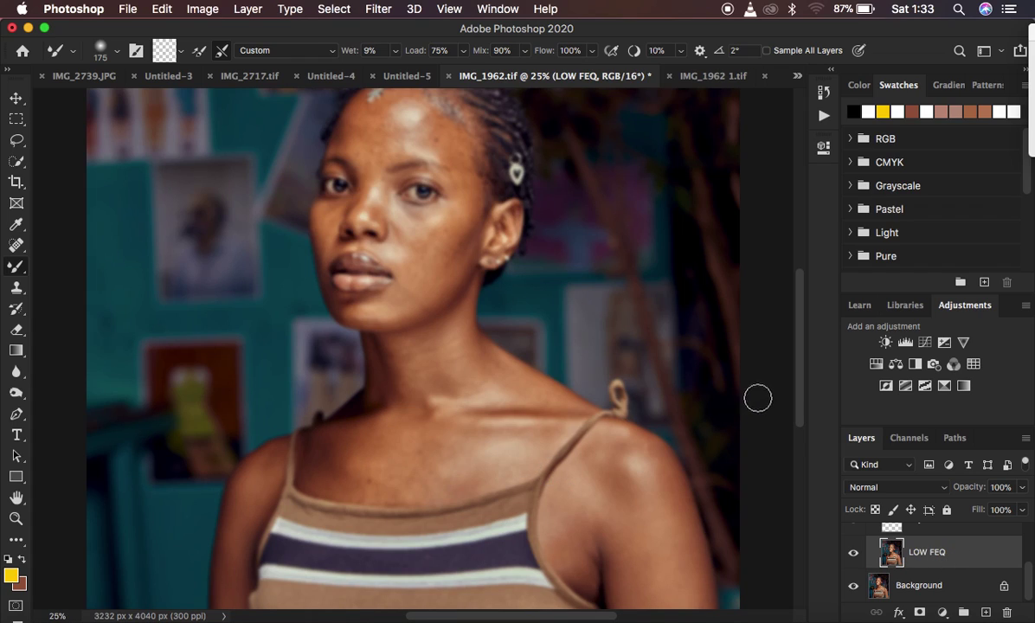
pyautogui.moveTo(798, 385); pyautogui.dragTo(797, 352)
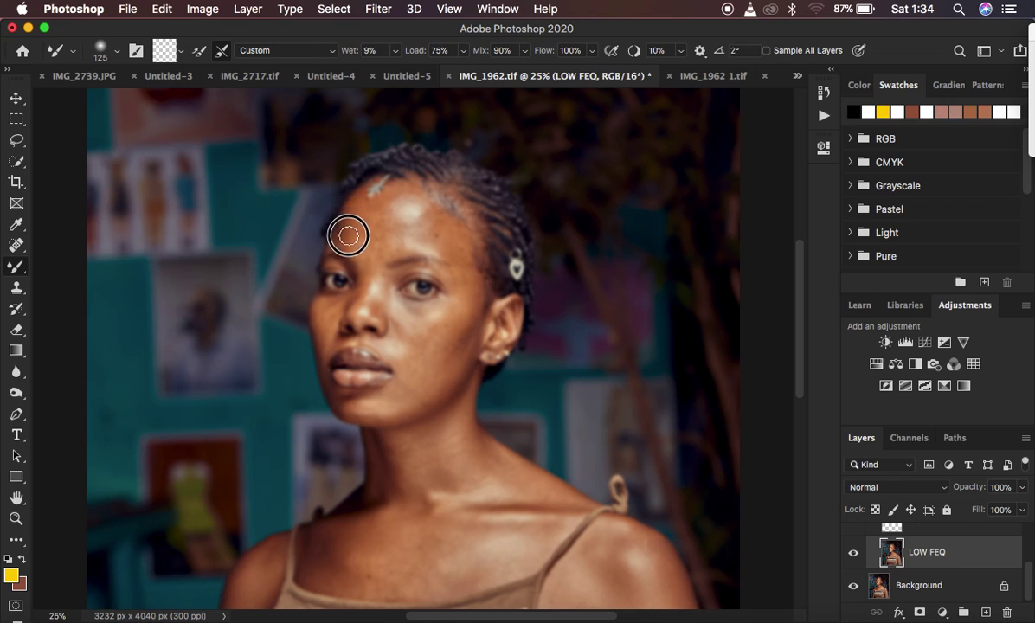
pyautogui.moveTo(349, 222); pyautogui.dragTo(355, 213)
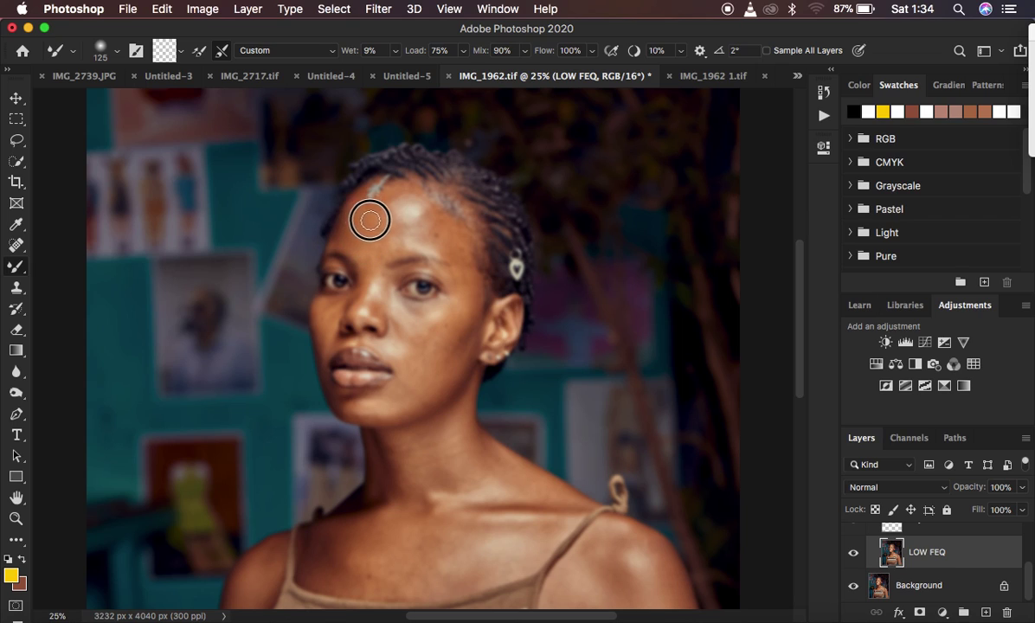
pyautogui.moveTo(349, 238)
pyautogui.mouseDown()
pyautogui.moveTo(336, 245)
pyautogui.moveTo(380, 245)
pyautogui.mouseUp()
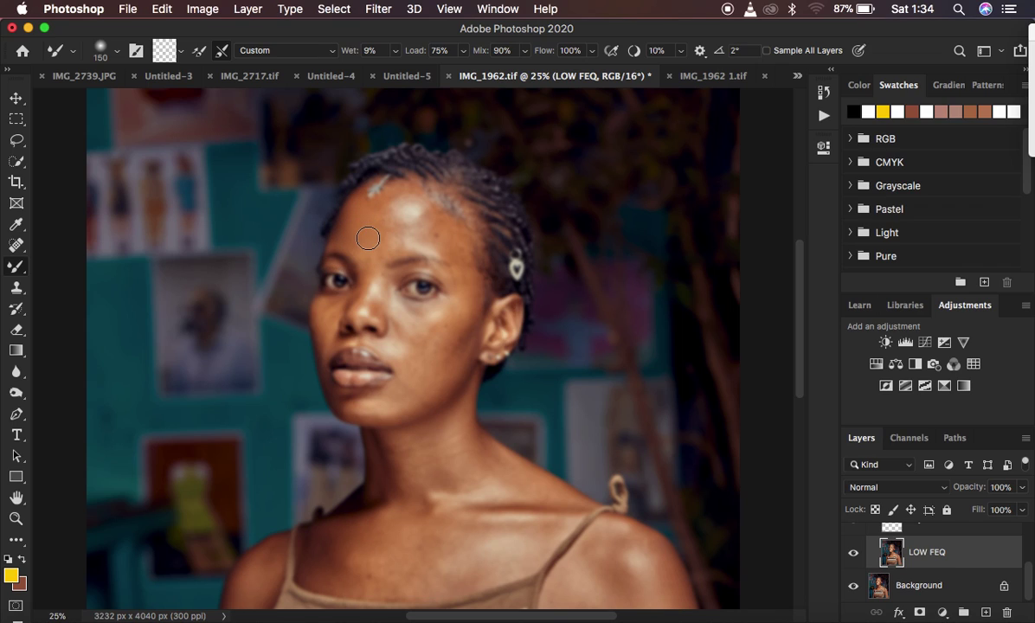
pyautogui.moveTo(377, 223)
pyautogui.mouseDown()
pyautogui.moveTo(399, 190)
pyautogui.moveTo(373, 229)
pyautogui.moveTo(361, 204)
pyautogui.moveTo(347, 225)
pyautogui.moveTo(365, 250)
pyautogui.moveTo(393, 192)
pyautogui.moveTo(426, 236)
pyautogui.moveTo(435, 222)
pyautogui.moveTo(452, 249)
pyautogui.moveTo(432, 214)
pyautogui.moveTo(425, 233)
pyautogui.moveTo(449, 247)
pyautogui.moveTo(428, 225)
pyautogui.moveTo(390, 213)
pyautogui.moveTo(392, 243)
pyautogui.mouseUp()
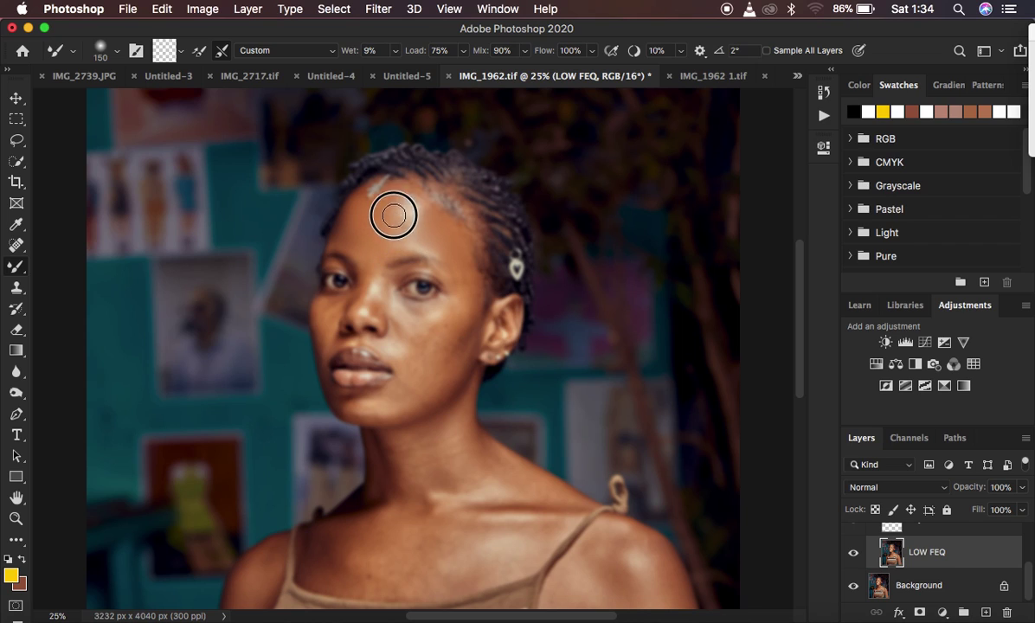
# Step: Blend the left forehead skin, then the cheek beside the eye and further down
pyautogui.moveTo(387, 226)
pyautogui.mouseDown()
pyautogui.moveTo(397, 208)
pyautogui.moveTo(427, 237)
pyautogui.moveTo(414, 211)
pyautogui.moveTo(399, 220)
pyautogui.moveTo(418, 218)
pyautogui.moveTo(388, 210)
pyautogui.moveTo(389, 223)
pyautogui.mouseUp()
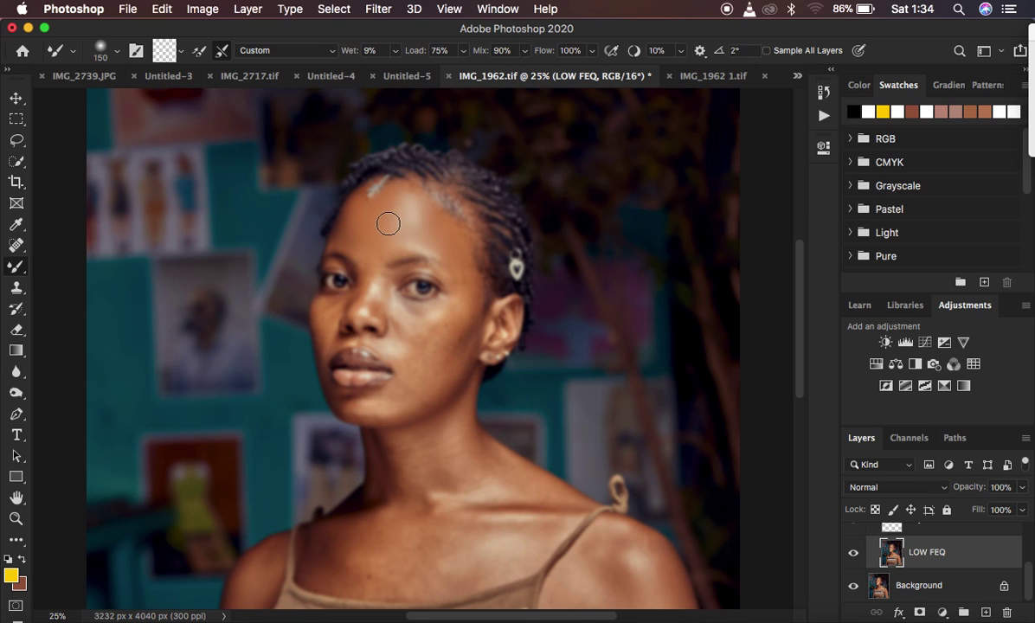
pyautogui.moveTo(435, 234)
pyautogui.mouseDown()
pyautogui.moveTo(422, 205)
pyautogui.moveTo(397, 197)
pyautogui.moveTo(390, 211)
pyautogui.moveTo(428, 236)
pyautogui.moveTo(406, 240)
pyautogui.moveTo(457, 251)
pyautogui.moveTo(469, 296)
pyautogui.mouseUp()
pyautogui.moveTo(468, 300)
pyautogui.mouseDown()
pyautogui.moveTo(449, 330)
pyautogui.moveTo(462, 314)
pyautogui.moveTo(464, 267)
pyautogui.moveTo(466, 306)
pyautogui.moveTo(446, 330)
pyautogui.moveTo(459, 327)
pyautogui.moveTo(464, 286)
pyautogui.moveTo(445, 233)
pyautogui.moveTo(416, 211)
pyautogui.mouseUp()
pyautogui.moveTo(437, 258)
pyautogui.mouseDown()
pyautogui.moveTo(460, 293)
pyautogui.moveTo(447, 333)
pyautogui.moveTo(470, 312)
pyautogui.moveTo(439, 348)
pyautogui.moveTo(453, 321)
pyautogui.moveTo(436, 285)
pyautogui.moveTo(450, 323)
pyautogui.moveTo(428, 351)
pyautogui.moveTo(446, 340)
pyautogui.moveTo(442, 295)
pyautogui.moveTo(455, 353)
pyautogui.moveTo(444, 359)
pyautogui.moveTo(465, 315)
pyautogui.moveTo(421, 364)
pyautogui.moveTo(460, 359)
pyautogui.moveTo(418, 398)
pyautogui.moveTo(404, 393)
pyautogui.moveTo(417, 398)
pyautogui.moveTo(409, 369)
pyautogui.moveTo(410, 386)
pyautogui.moveTo(422, 361)
pyautogui.moveTo(421, 377)
pyautogui.moveTo(381, 407)
pyautogui.moveTo(359, 404)
pyautogui.moveTo(397, 398)
pyautogui.moveTo(346, 411)
pyautogui.moveTo(387, 401)
pyautogui.moveTo(391, 389)
pyautogui.moveTo(418, 396)
pyautogui.moveTo(421, 409)
pyautogui.moveTo(383, 414)
pyautogui.moveTo(438, 397)
pyautogui.moveTo(421, 361)
pyautogui.moveTo(460, 348)
pyautogui.moveTo(459, 265)
pyautogui.mouseUp()
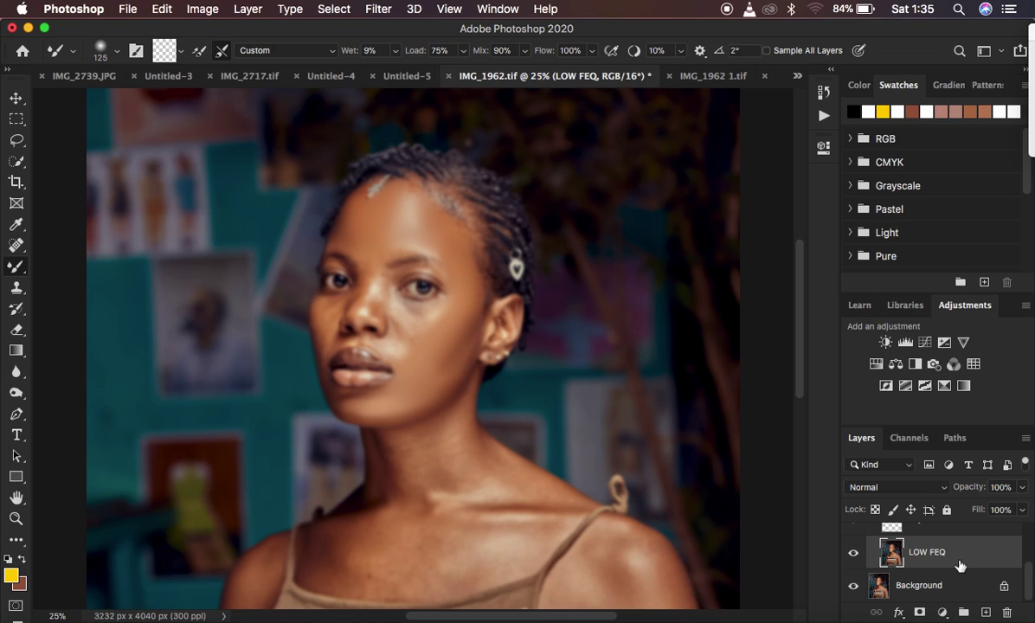
pyautogui.scroll(2, 959, 565)
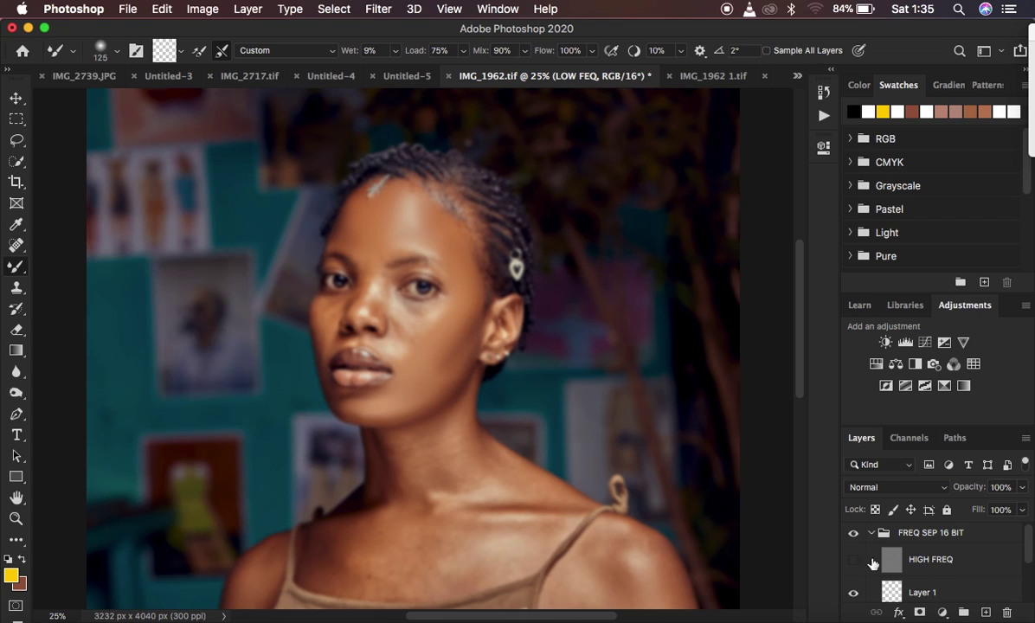
pyautogui.click(854, 563)
pyautogui.click(853, 535)
pyautogui.click(853, 535)
pyautogui.click(852, 535)
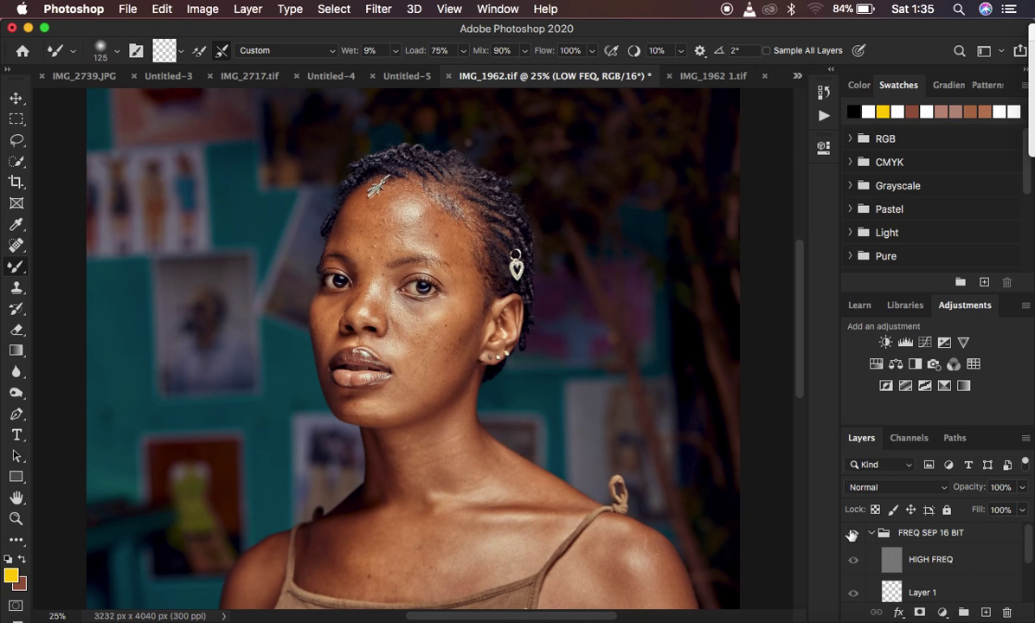
pyautogui.click(853, 535)
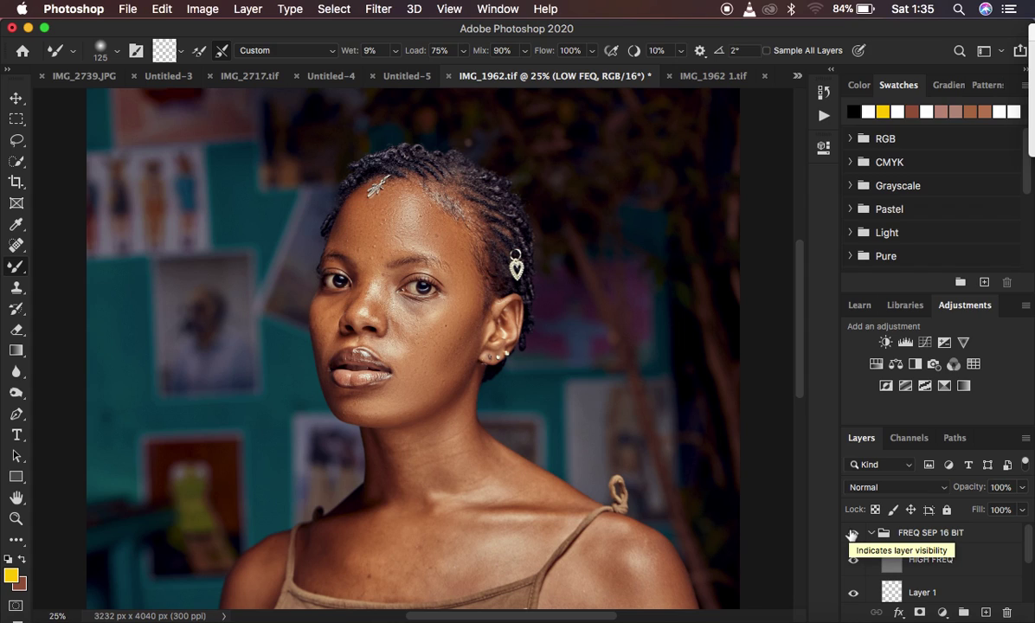
# Step: Hide HIGH FREQ again and blend the skin under both eyes and beside the nose
pyautogui.click(853, 560)
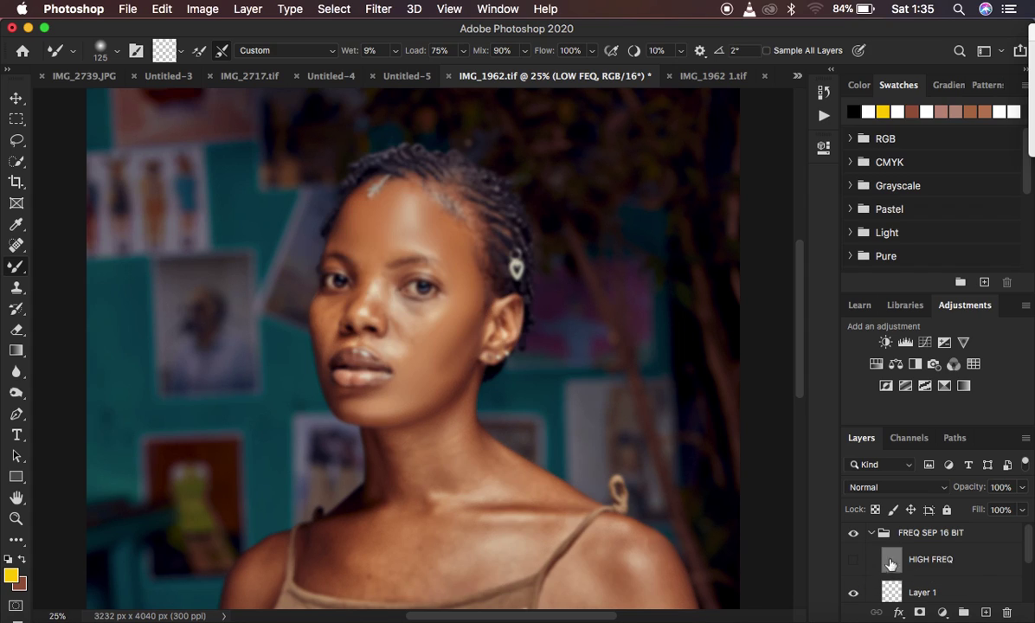
pyautogui.scroll(-2, 952, 578)
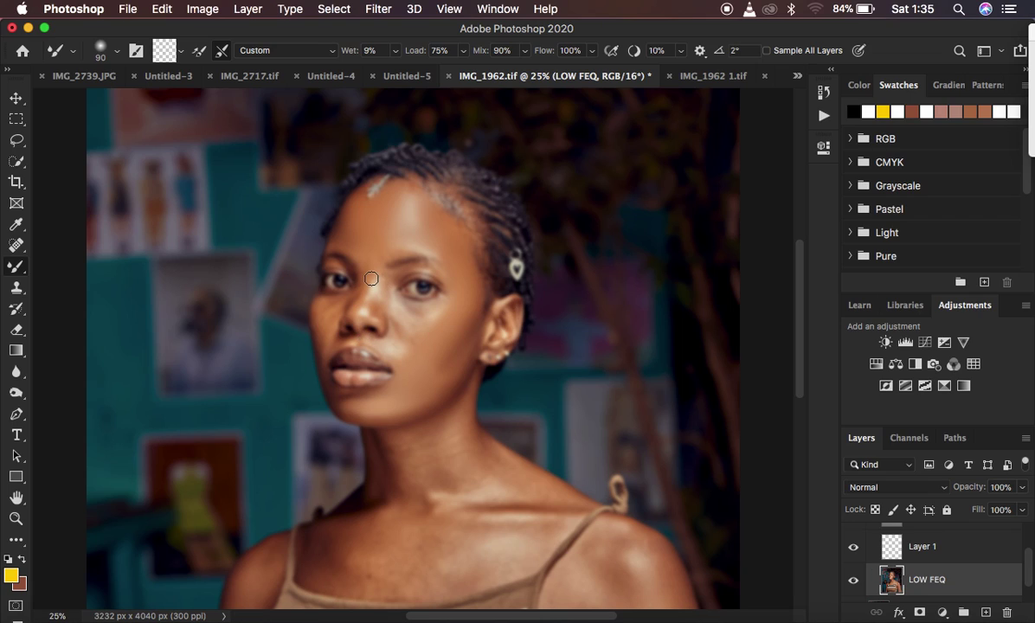
pyautogui.moveTo(368, 270)
pyautogui.mouseDown()
pyautogui.moveTo(360, 303)
pyautogui.moveTo(366, 264)
pyautogui.moveTo(355, 246)
pyautogui.moveTo(432, 251)
pyautogui.mouseUp()
pyautogui.moveTo(385, 286)
pyautogui.mouseDown()
pyautogui.moveTo(379, 307)
pyautogui.moveTo(360, 303)
pyautogui.moveTo(375, 271)
pyautogui.moveTo(375, 302)
pyautogui.moveTo(416, 344)
pyautogui.moveTo(398, 353)
pyautogui.moveTo(433, 314)
pyautogui.moveTo(420, 317)
pyautogui.moveTo(404, 300)
pyautogui.moveTo(411, 315)
pyautogui.mouseUp()
pyautogui.moveTo(402, 313)
pyautogui.mouseDown()
pyautogui.moveTo(434, 309)
pyautogui.moveTo(401, 306)
pyautogui.mouseUp()
# Step: Blend the cheeks beside the nose, the hairline, the chin and jaw, and the neck
pyautogui.moveTo(328, 318)
pyautogui.mouseDown()
pyautogui.moveTo(331, 307)
pyautogui.moveTo(325, 327)
pyautogui.moveTo(333, 300)
pyautogui.moveTo(327, 347)
pyautogui.moveTo(396, 359)
pyautogui.mouseUp()
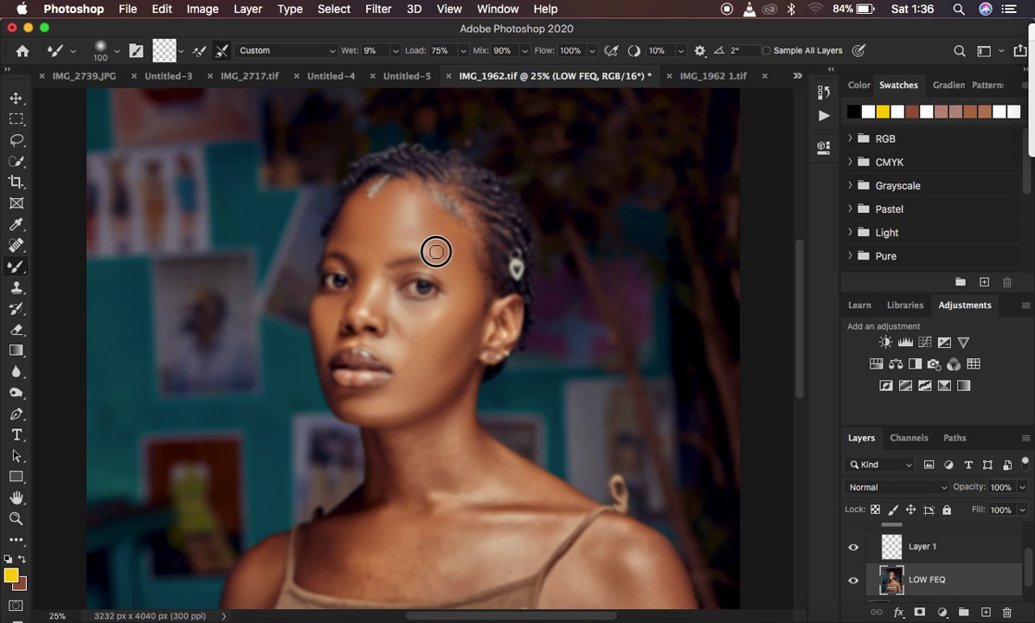
pyautogui.moveTo(401, 220)
pyautogui.mouseDown()
pyautogui.moveTo(412, 190)
pyautogui.moveTo(423, 205)
pyautogui.moveTo(435, 249)
pyautogui.mouseUp()
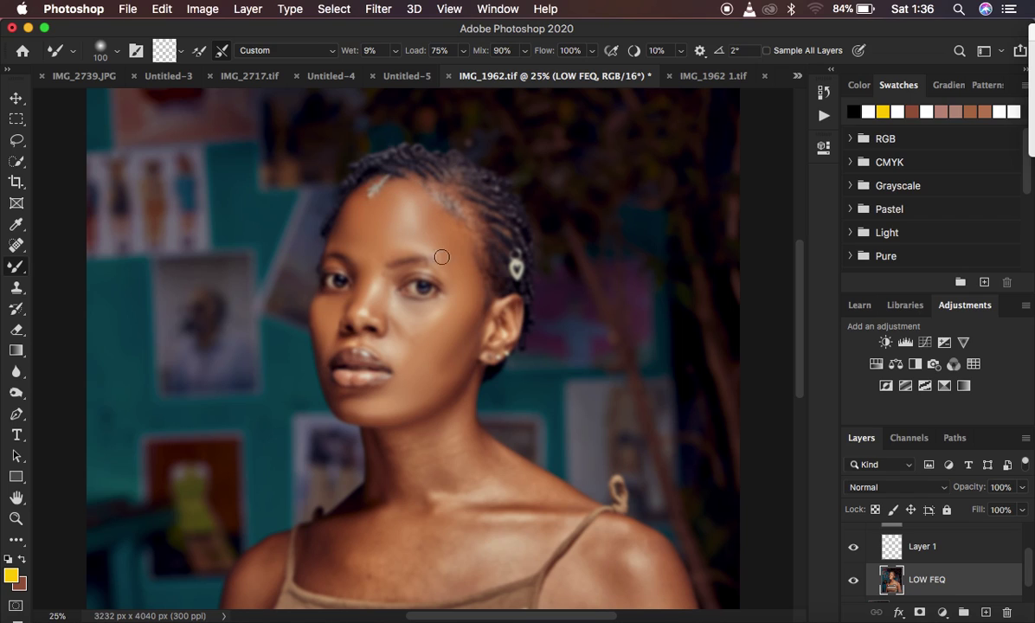
pyautogui.moveTo(422, 328); pyautogui.dragTo(405, 338)
pyautogui.moveTo(385, 421); pyautogui.dragTo(370, 411)
pyautogui.moveTo(392, 459)
pyautogui.mouseDown()
pyautogui.moveTo(399, 483)
pyautogui.moveTo(425, 446)
pyautogui.moveTo(419, 439)
pyautogui.moveTo(431, 432)
pyautogui.moveTo(443, 445)
pyautogui.moveTo(428, 432)
pyautogui.moveTo(439, 432)
pyautogui.moveTo(511, 481)
pyautogui.moveTo(453, 489)
pyautogui.moveTo(531, 494)
pyautogui.moveTo(407, 449)
pyautogui.moveTo(412, 457)
pyautogui.mouseUp()
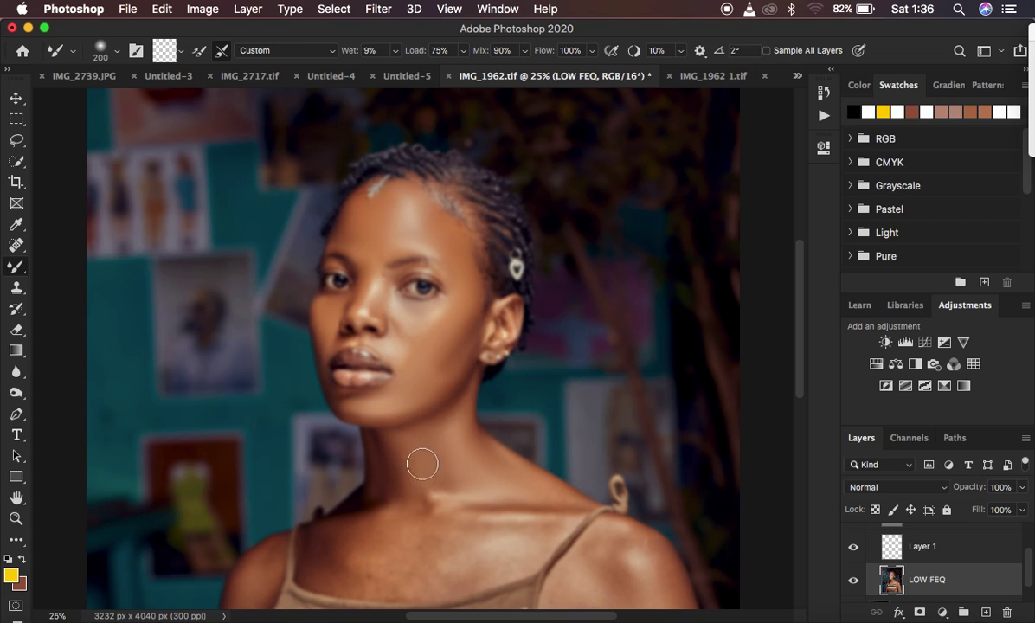
# Step: Blend the lower neck and chest skin, resizing the brush with the bracket keys
pyautogui.moveTo(458, 484)
pyautogui.mouseDown()
pyautogui.moveTo(442, 487)
pyautogui.moveTo(548, 504)
pyautogui.moveTo(541, 490)
pyautogui.moveTo(474, 497)
pyautogui.moveTo(458, 500)
pyautogui.moveTo(541, 520)
pyautogui.moveTo(460, 515)
pyautogui.moveTo(325, 550)
pyautogui.moveTo(348, 553)
pyautogui.moveTo(358, 538)
pyautogui.moveTo(331, 550)
pyautogui.moveTo(399, 575)
pyautogui.moveTo(409, 596)
pyautogui.moveTo(342, 564)
pyautogui.moveTo(366, 578)
pyautogui.mouseUp()
pyautogui.press(']')
pyautogui.moveTo(398, 581)
pyautogui.mouseDown()
pyautogui.moveTo(385, 542)
pyautogui.moveTo(455, 555)
pyautogui.moveTo(427, 554)
pyautogui.moveTo(512, 547)
pyautogui.moveTo(394, 578)
pyautogui.moveTo(410, 589)
pyautogui.moveTo(323, 575)
pyautogui.moveTo(320, 555)
pyautogui.moveTo(382, 574)
pyautogui.moveTo(428, 569)
pyautogui.moveTo(482, 556)
pyautogui.moveTo(452, 536)
pyautogui.moveTo(462, 528)
pyautogui.moveTo(556, 529)
pyautogui.moveTo(468, 577)
pyautogui.moveTo(428, 568)
pyautogui.moveTo(394, 463)
pyautogui.moveTo(380, 499)
pyautogui.moveTo(488, 534)
pyautogui.moveTo(553, 534)
pyautogui.moveTo(456, 553)
pyautogui.moveTo(411, 537)
pyautogui.moveTo(329, 570)
pyautogui.mouseUp()
pyautogui.press('[')
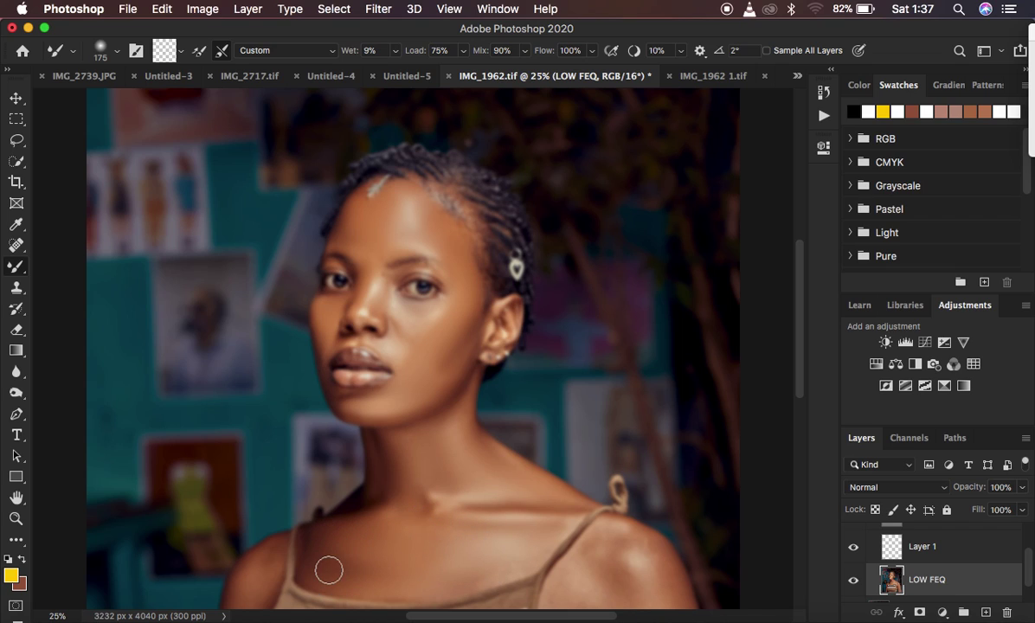
# Step: Smooth the mouth-corner cheek, upper chest below the collarbone, shoulder and upper arm
pyautogui.moveTo(404, 369); pyautogui.dragTo(406, 364)
pyautogui.scroll(-5, 577, 502)
pyautogui.moveTo(487, 337)
pyautogui.mouseDown()
pyautogui.moveTo(458, 356)
pyautogui.moveTo(524, 355)
pyautogui.moveTo(389, 370)
pyautogui.moveTo(359, 352)
pyautogui.moveTo(340, 365)
pyautogui.moveTo(325, 350)
pyautogui.mouseUp()
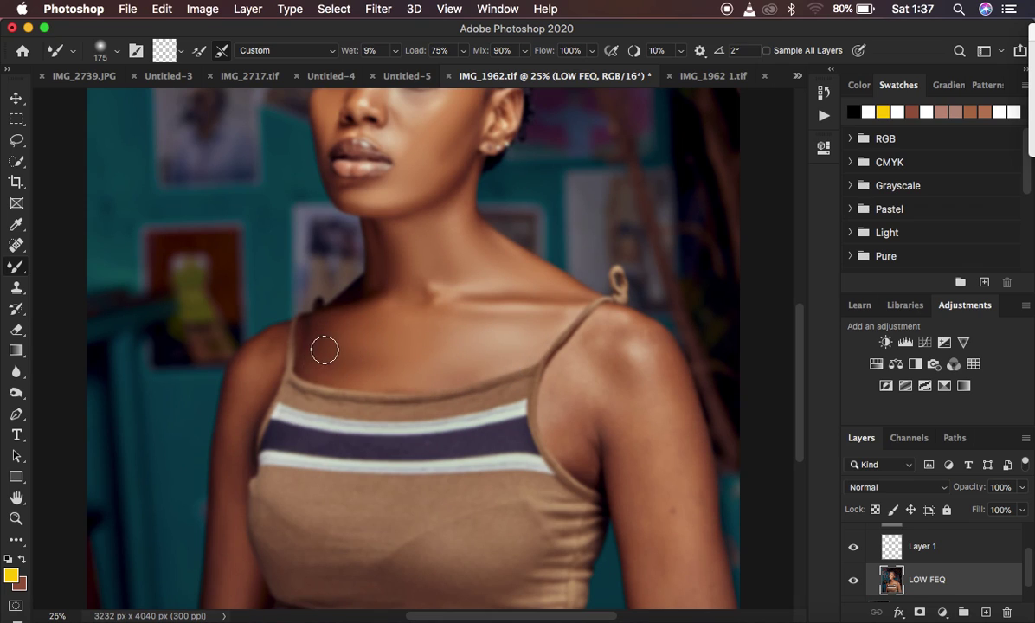
pyautogui.moveTo(669, 349)
pyautogui.mouseDown()
pyautogui.moveTo(676, 452)
pyautogui.moveTo(676, 532)
pyautogui.moveTo(669, 497)
pyautogui.moveTo(648, 496)
pyautogui.moveTo(623, 438)
pyautogui.moveTo(638, 502)
pyautogui.moveTo(595, 352)
pyautogui.moveTo(603, 372)
pyautogui.moveTo(606, 338)
pyautogui.moveTo(648, 345)
pyautogui.moveTo(677, 388)
pyautogui.moveTo(700, 541)
pyautogui.mouseUp()
pyautogui.press('[')
# Step: Smooth the right inner arm up toward the armpit and the shoulder near the strap with the Mixer Brush
pyautogui.scroll(-5, 699, 541)
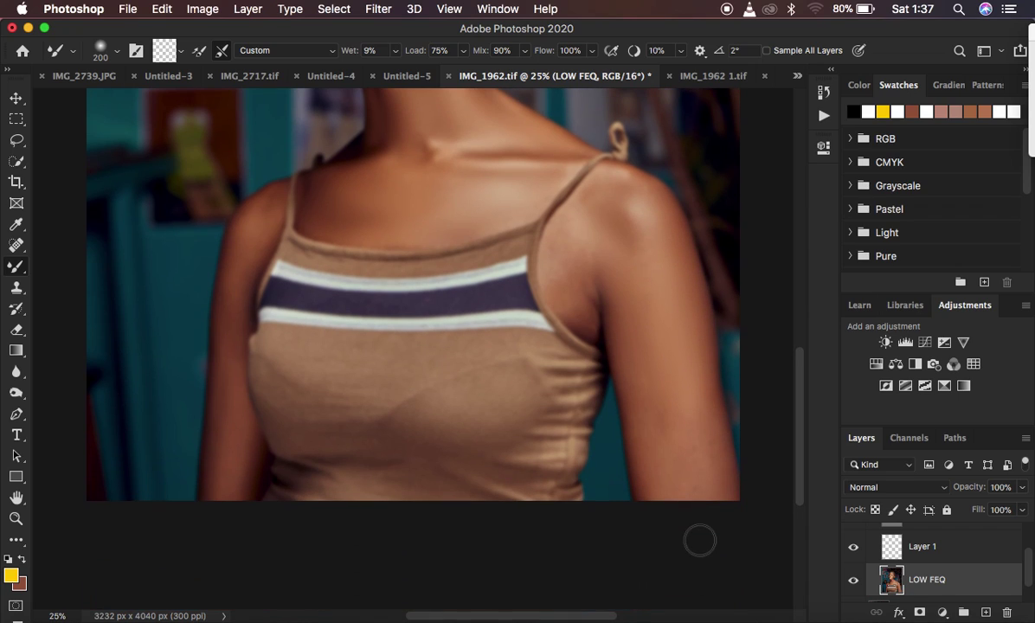
pyautogui.moveTo(636, 333)
pyautogui.mouseDown()
pyautogui.moveTo(659, 349)
pyautogui.moveTo(714, 482)
pyautogui.moveTo(707, 444)
pyautogui.moveTo(709, 490)
pyautogui.mouseUp()
pyautogui.moveTo(676, 390)
pyautogui.mouseDown()
pyautogui.moveTo(652, 400)
pyautogui.moveTo(660, 490)
pyautogui.moveTo(632, 328)
pyautogui.mouseUp()
pyautogui.moveTo(594, 279)
pyautogui.mouseDown()
pyautogui.moveTo(587, 243)
pyautogui.moveTo(574, 246)
pyautogui.moveTo(573, 236)
pyautogui.moveTo(578, 257)
pyautogui.moveTo(568, 265)
pyautogui.moveTo(563, 234)
pyautogui.moveTo(583, 277)
pyautogui.moveTo(587, 307)
pyautogui.moveTo(578, 310)
pyautogui.moveTo(564, 280)
pyautogui.moveTo(597, 281)
pyautogui.moveTo(589, 316)
pyautogui.moveTo(566, 277)
pyautogui.moveTo(566, 253)
pyautogui.moveTo(608, 183)
pyautogui.moveTo(647, 188)
pyautogui.moveTo(678, 239)
pyautogui.moveTo(632, 221)
pyautogui.moveTo(642, 276)
pyautogui.mouseUp()
# Step: Blend the left arm, both shoulders toward the neck, and the neck notch
pyautogui.moveTo(229, 242)
pyautogui.mouseDown()
pyautogui.moveTo(237, 271)
pyautogui.moveTo(259, 216)
pyautogui.moveTo(225, 340)
pyautogui.moveTo(229, 470)
pyautogui.moveTo(233, 297)
pyautogui.moveTo(259, 214)
pyautogui.mouseUp()
pyautogui.moveTo(295, 179)
pyautogui.mouseDown()
pyautogui.moveTo(331, 189)
pyautogui.moveTo(321, 206)
pyautogui.moveTo(375, 206)
pyautogui.moveTo(351, 214)
pyautogui.moveTo(347, 227)
pyautogui.moveTo(372, 213)
pyautogui.mouseUp()
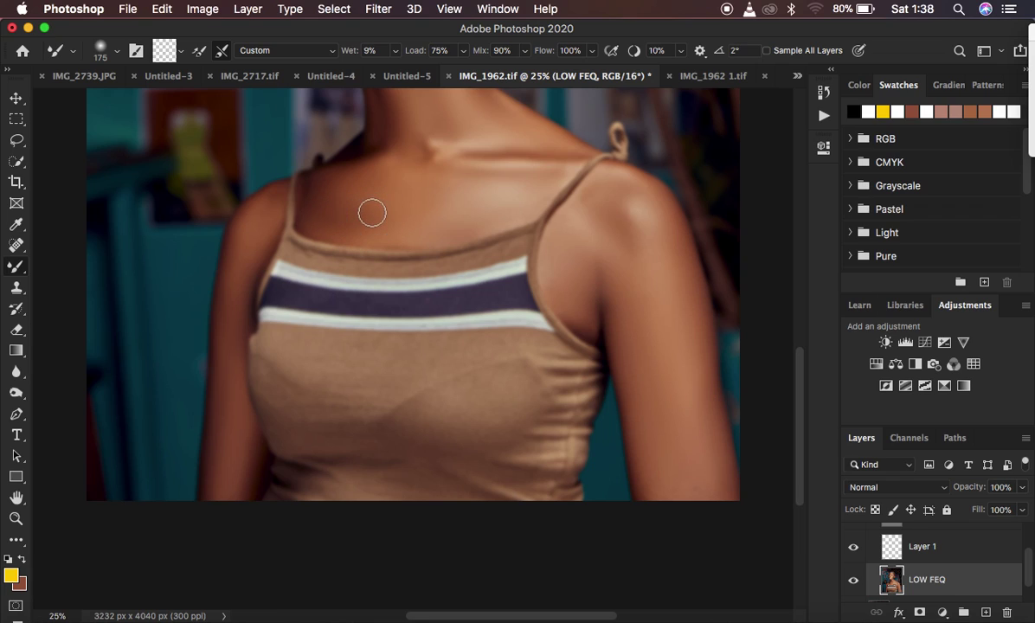
pyautogui.moveTo(498, 218); pyautogui.dragTo(444, 210)
pyautogui.moveTo(671, 217)
pyautogui.mouseDown()
pyautogui.moveTo(642, 190)
pyautogui.moveTo(673, 251)
pyautogui.moveTo(640, 239)
pyautogui.moveTo(640, 282)
pyautogui.moveTo(616, 264)
pyautogui.moveTo(570, 264)
pyautogui.moveTo(571, 308)
pyautogui.moveTo(588, 322)
pyautogui.moveTo(557, 205)
pyautogui.mouseUp()
pyautogui.moveTo(454, 127)
pyautogui.mouseDown()
pyautogui.moveTo(419, 136)
pyautogui.moveTo(403, 156)
pyautogui.moveTo(443, 226)
pyautogui.mouseUp()
pyautogui.press('super+minus')
pyautogui.press('super+minus')
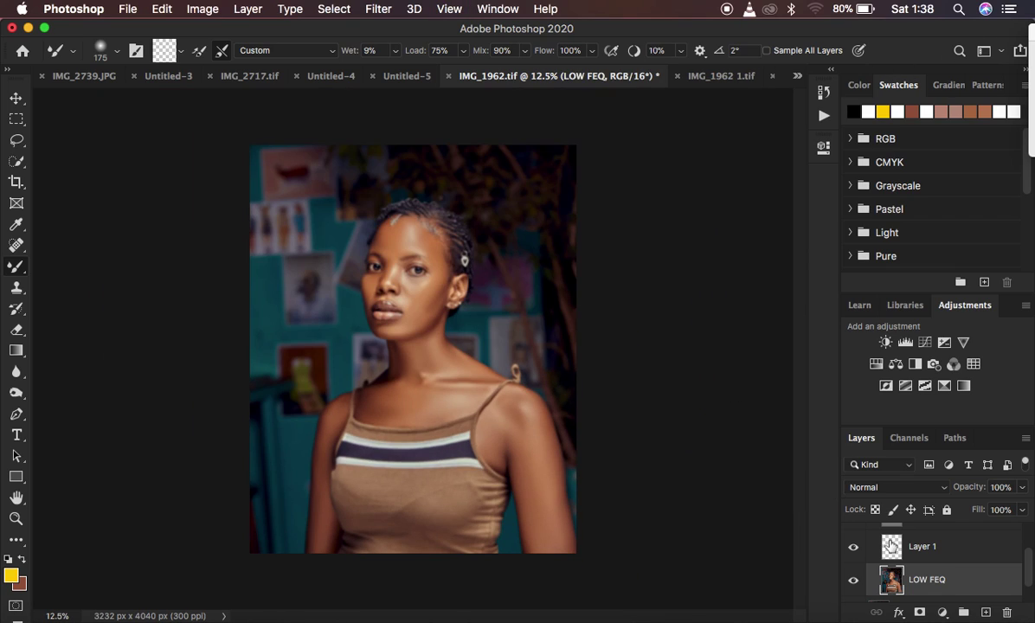
# Step: Make the HIGH FREQ detail layer visible again and zoom to 25%
pyautogui.scroll(2, 947, 555)
pyautogui.click(852, 561)
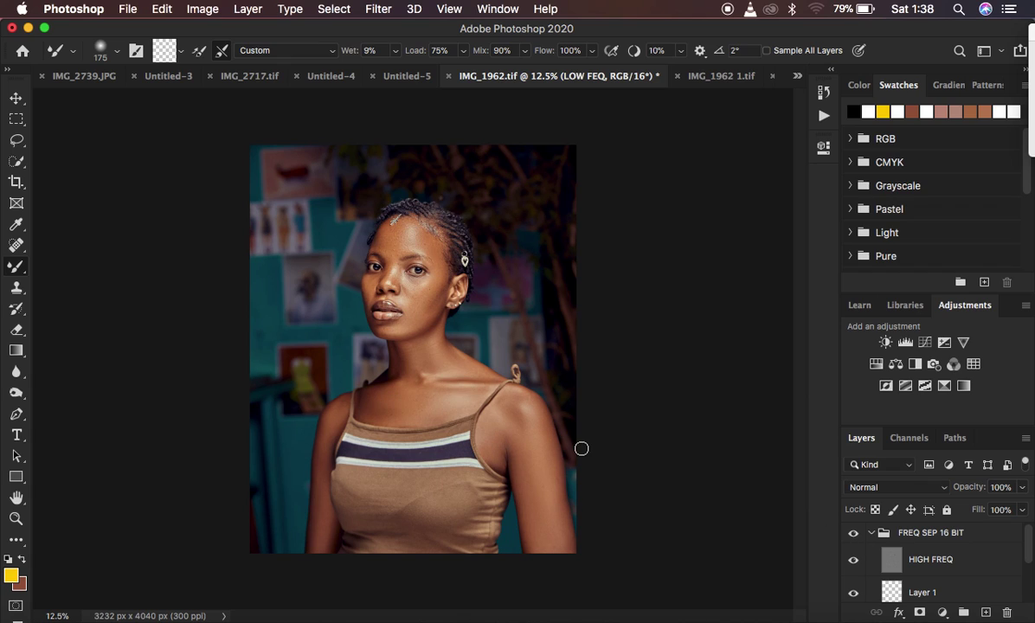
pyautogui.press('super+plus')
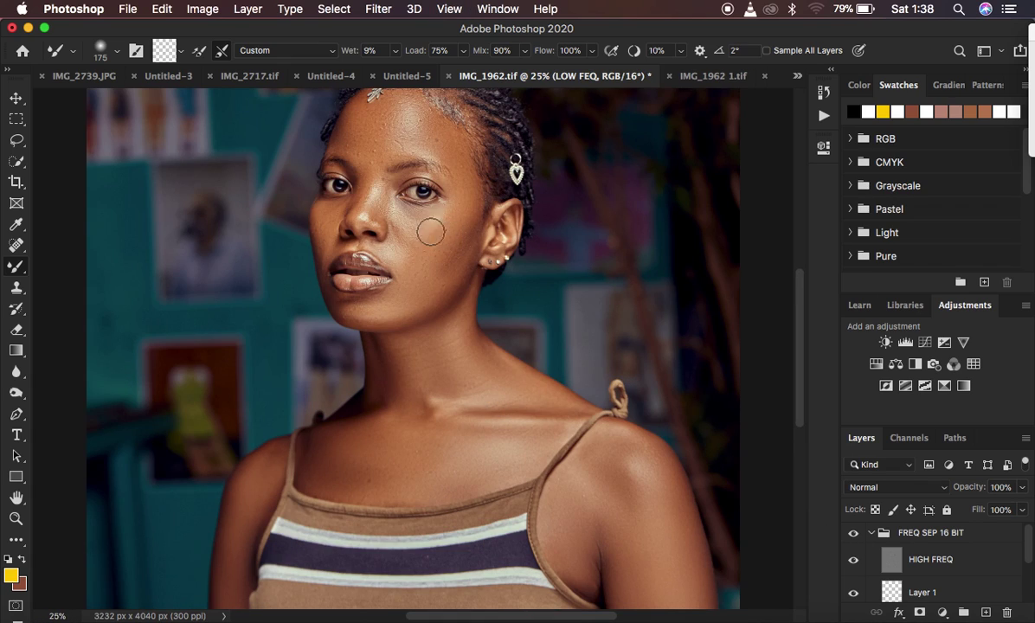
# Step: Blend a spot on the cheek, then switch to the Lasso tool
pyautogui.moveTo(397, 215)
pyautogui.mouseDown()
pyautogui.moveTo(448, 220)
pyautogui.moveTo(453, 203)
pyautogui.mouseUp()
pyautogui.scroll(-2, 953, 577)
pyautogui.click(15, 143)
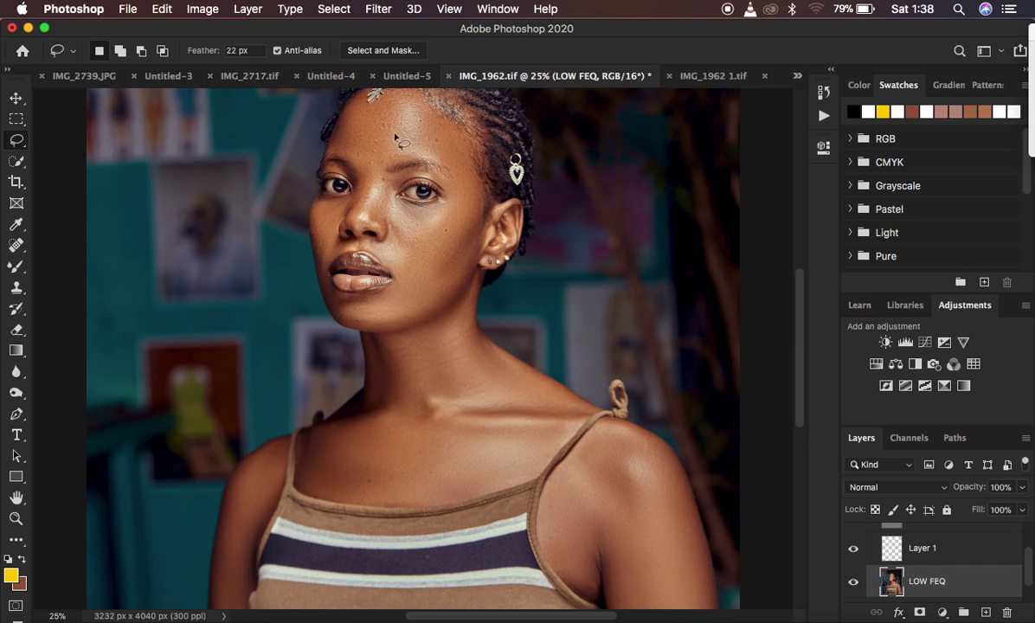
# Step: Zoom to 50% and lasso a freehand selection around the forehead
pyautogui.press('super+plus')
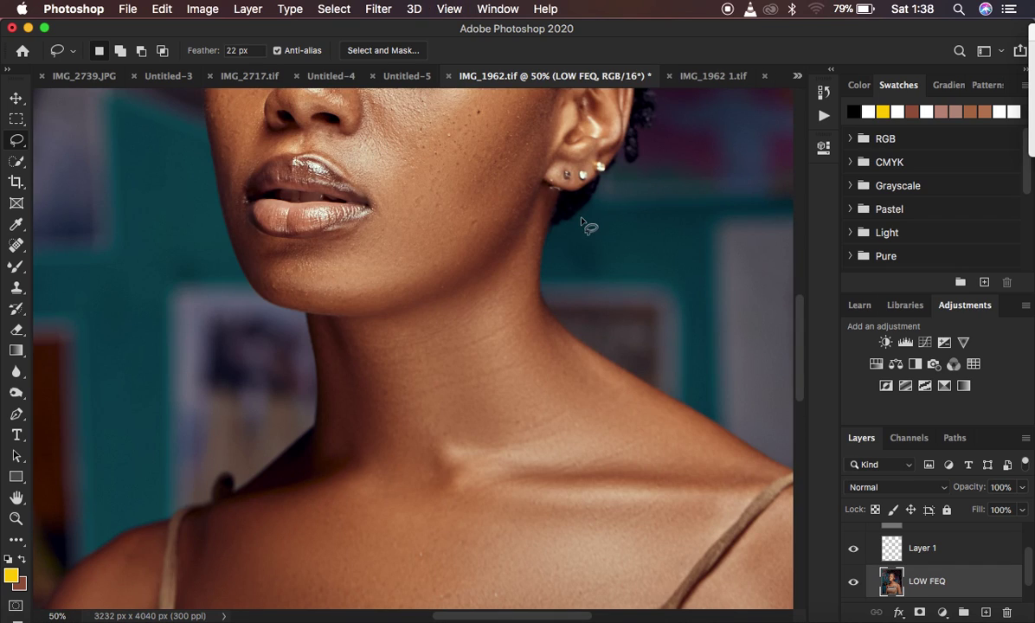
pyautogui.scroll(5, 587, 223)
pyautogui.scroll(2, 583, 223)
pyautogui.scroll(5, 532, 190)
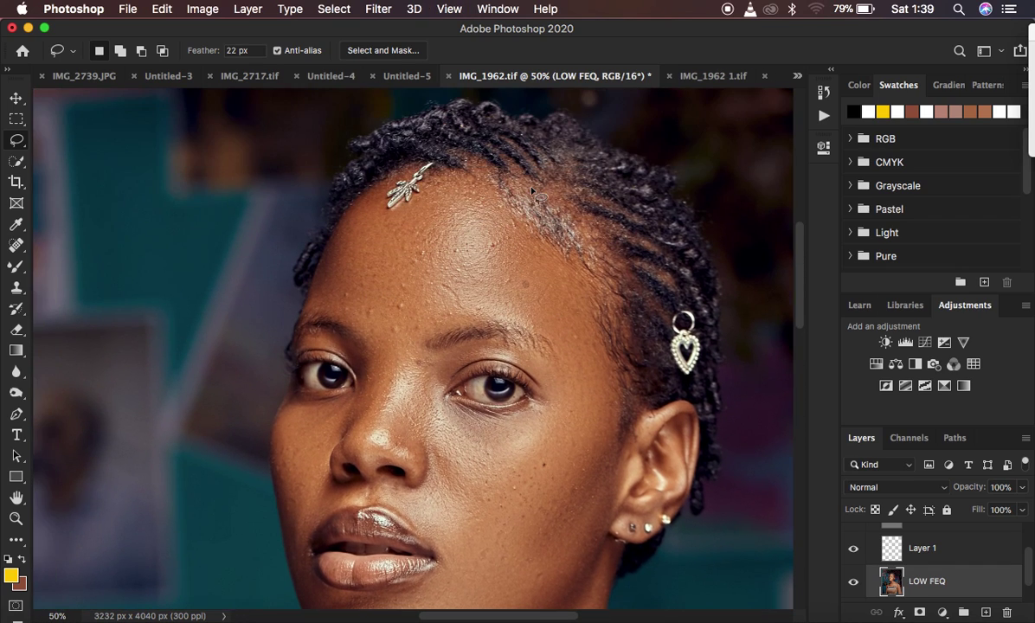
pyautogui.moveTo(371, 200)
pyautogui.mouseDown()
pyautogui.moveTo(349, 213)
pyautogui.moveTo(319, 303)
pyautogui.moveTo(379, 355)
pyautogui.moveTo(421, 328)
pyautogui.moveTo(490, 312)
pyautogui.moveTo(590, 370)
pyautogui.moveTo(587, 300)
pyautogui.moveTo(535, 227)
pyautogui.moveTo(485, 190)
pyautogui.moveTo(434, 180)
pyautogui.moveTo(381, 218)
pyautogui.moveTo(367, 201)
pyautogui.mouseUp()
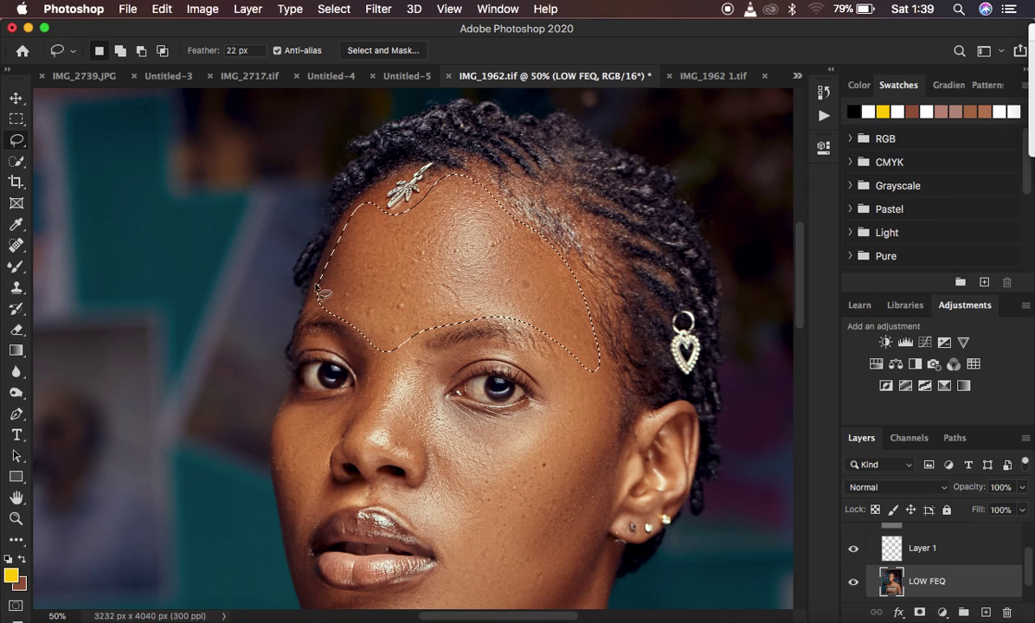
# Step: Apply a 21-pixel Gaussian Blur to the forehead selection, then zoom out and deselect
pyautogui.click(381, 10)
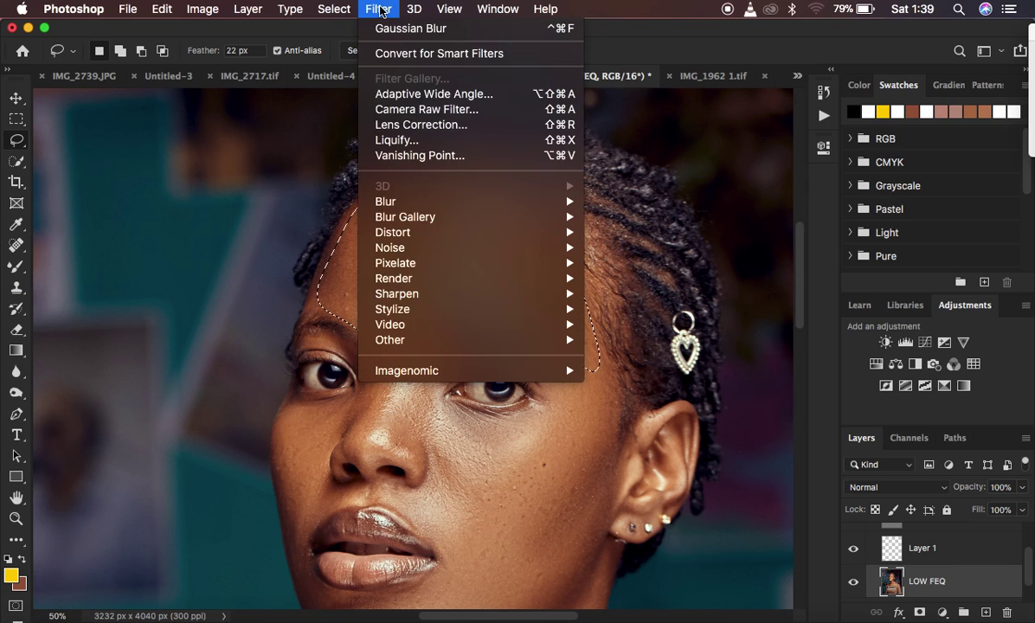
pyautogui.moveTo(423, 203)
pyautogui.click(651, 262)
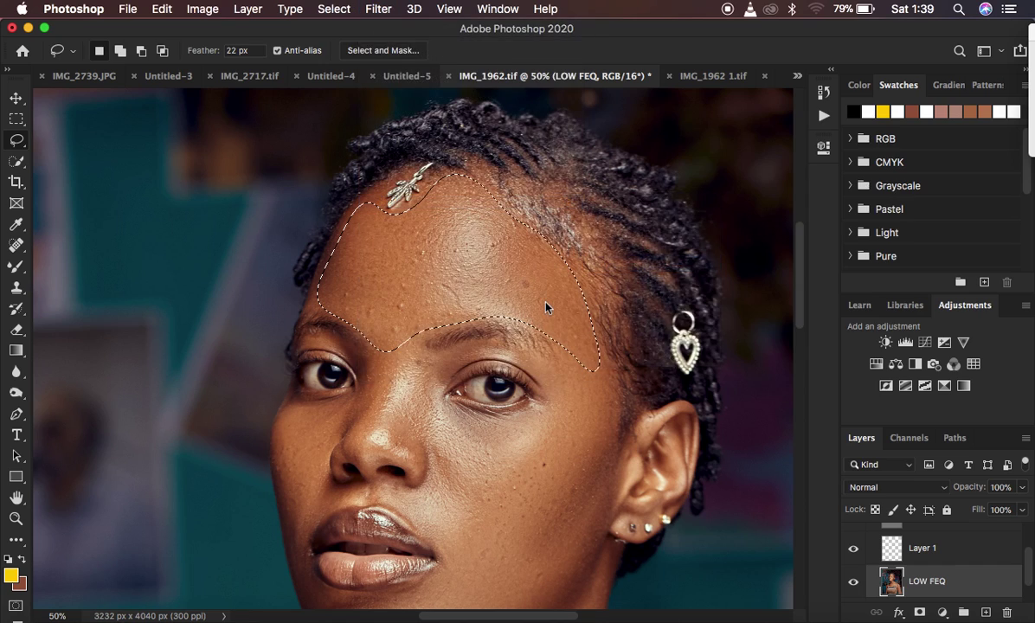
pyautogui.moveTo(703, 359); pyautogui.dragTo(720, 362)
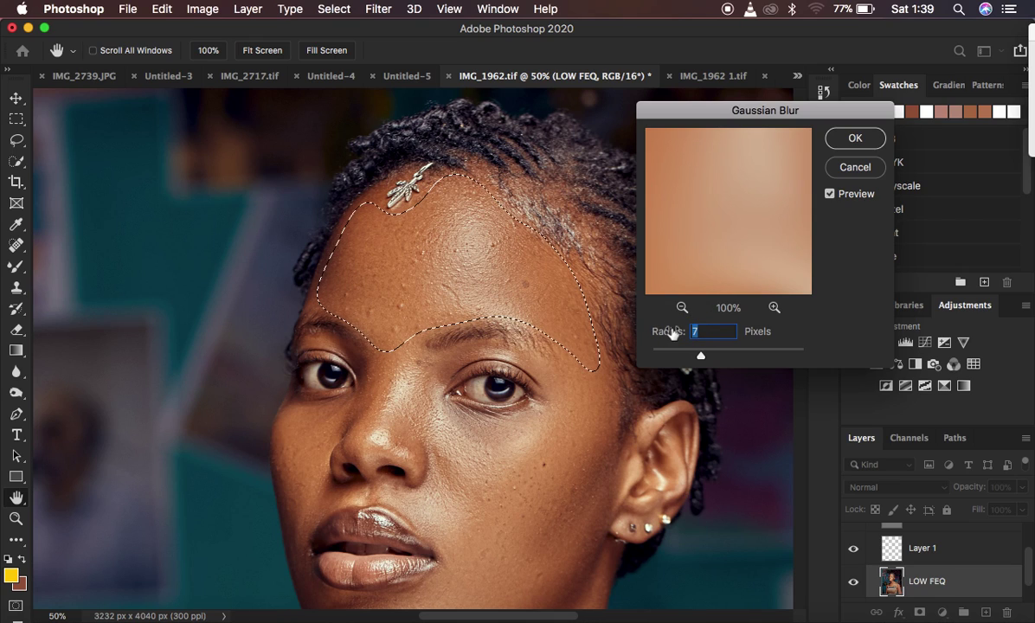
pyautogui.click(854, 139)
pyautogui.press('super+minus')
pyautogui.press('super+minus')
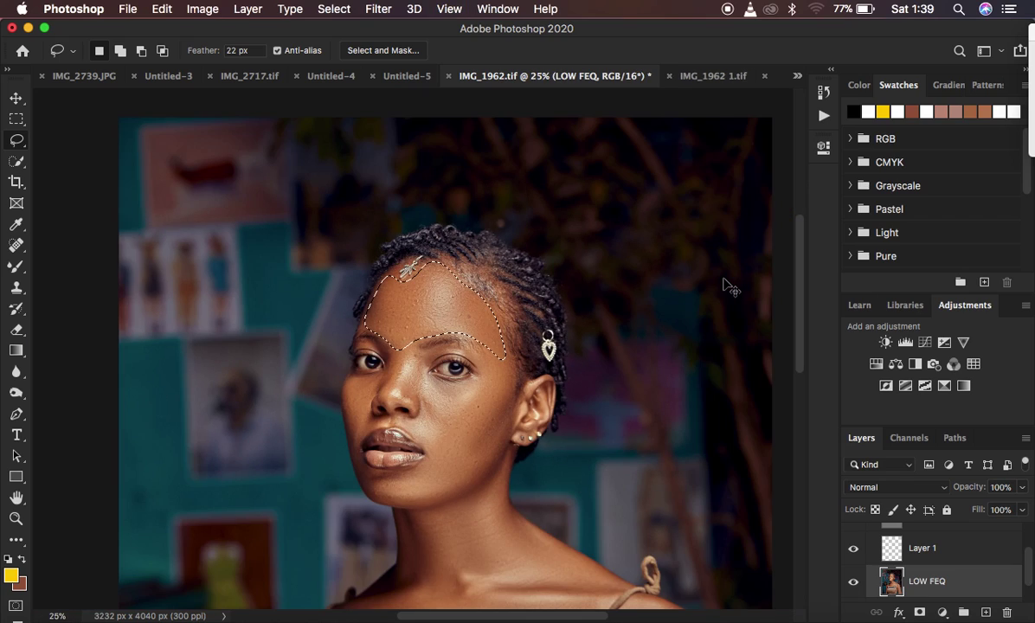
pyautogui.press('super+d')
# Step: Lasso the cheek down to the jawline and apply Gaussian Blur from the right-click menu
pyautogui.moveTo(496, 362)
pyautogui.mouseDown()
pyautogui.moveTo(435, 445)
pyautogui.moveTo(443, 470)
pyautogui.moveTo(479, 449)
pyautogui.moveTo(505, 410)
pyautogui.moveTo(498, 364)
pyautogui.mouseUp()
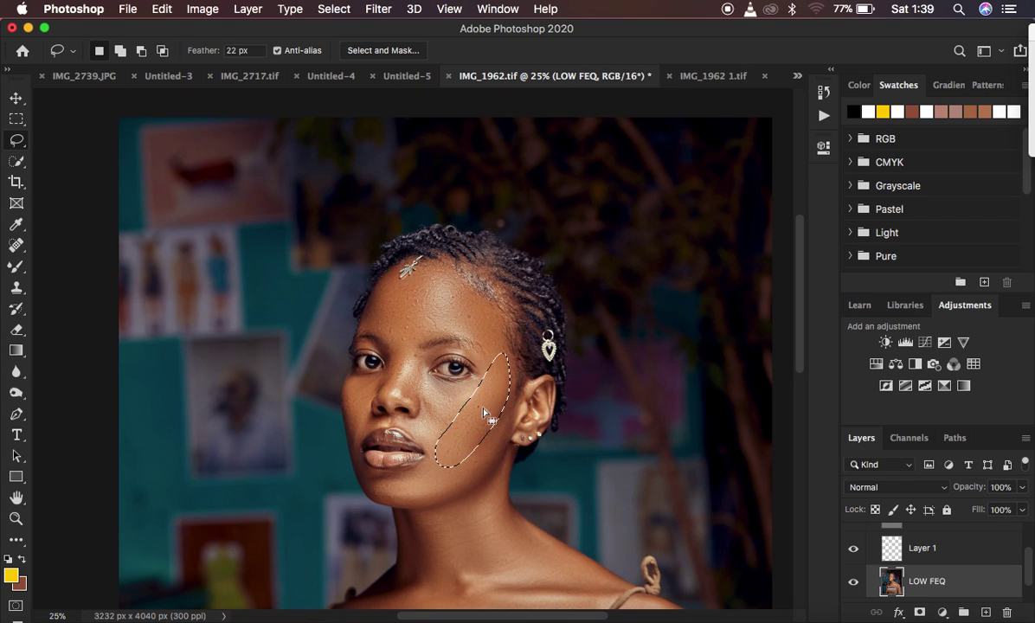
pyautogui.rightClick(483, 325)
pyautogui.click(546, 562)
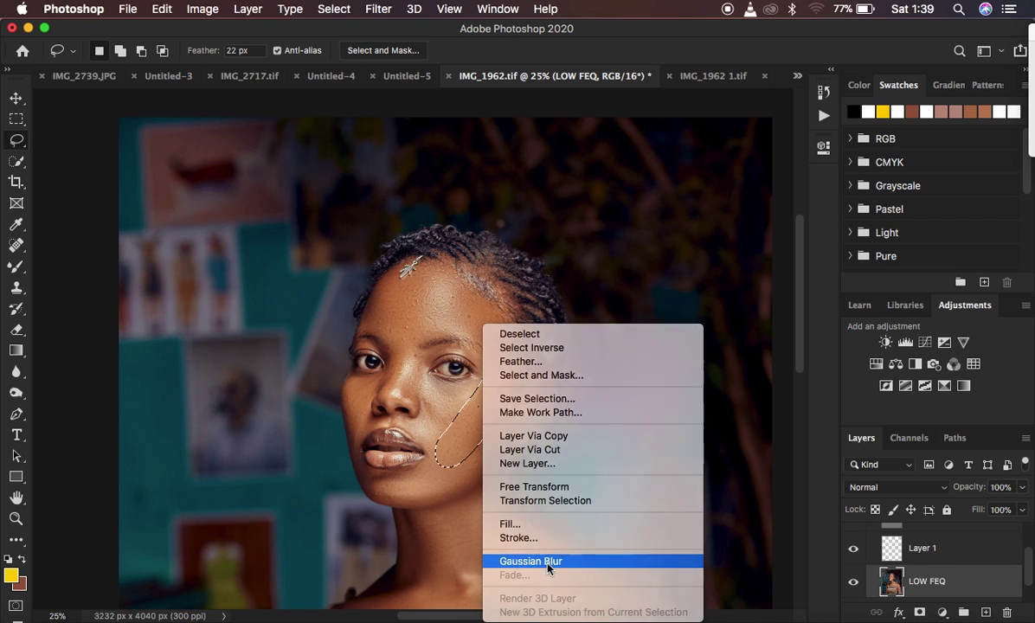
pyautogui.moveTo(502, 392)
pyautogui.mouseDown()
pyautogui.moveTo(412, 491)
pyautogui.moveTo(476, 473)
pyautogui.moveTo(509, 436)
pyautogui.moveTo(478, 369)
pyautogui.mouseUp()
pyautogui.rightClick(491, 326)
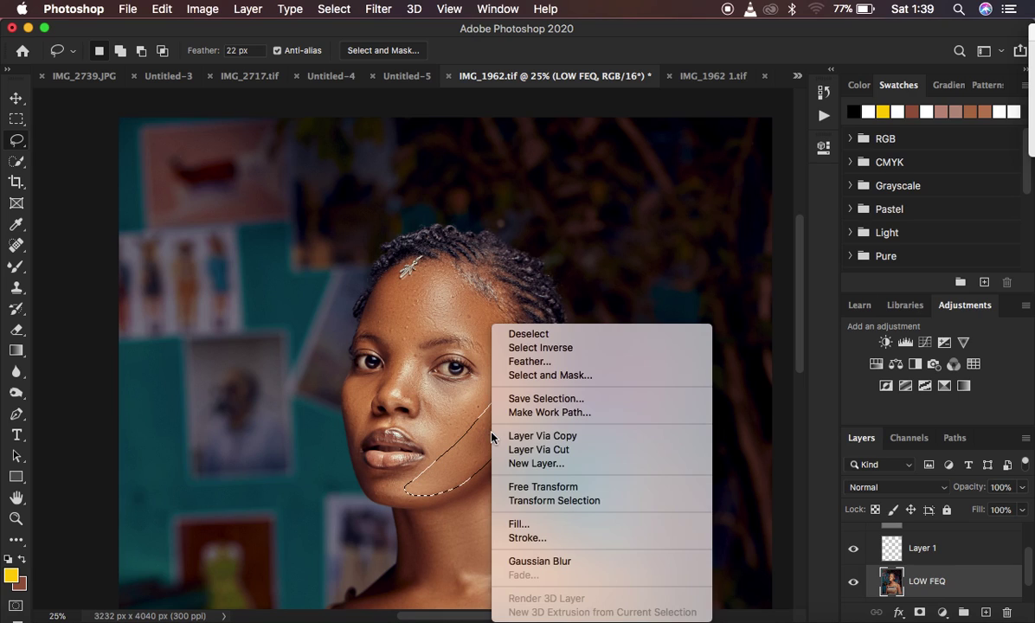
pyautogui.click(557, 561)
# Step: Gaussian-blur two lassoed cheek patches beside the nose and the chin area under the lip
pyautogui.moveTo(417, 356)
pyautogui.mouseDown()
pyautogui.moveTo(407, 399)
pyautogui.moveTo(458, 410)
pyautogui.moveTo(477, 400)
pyautogui.moveTo(483, 383)
pyautogui.moveTo(434, 388)
pyautogui.moveTo(418, 364)
pyautogui.mouseUp()
pyautogui.rightClick(433, 395)
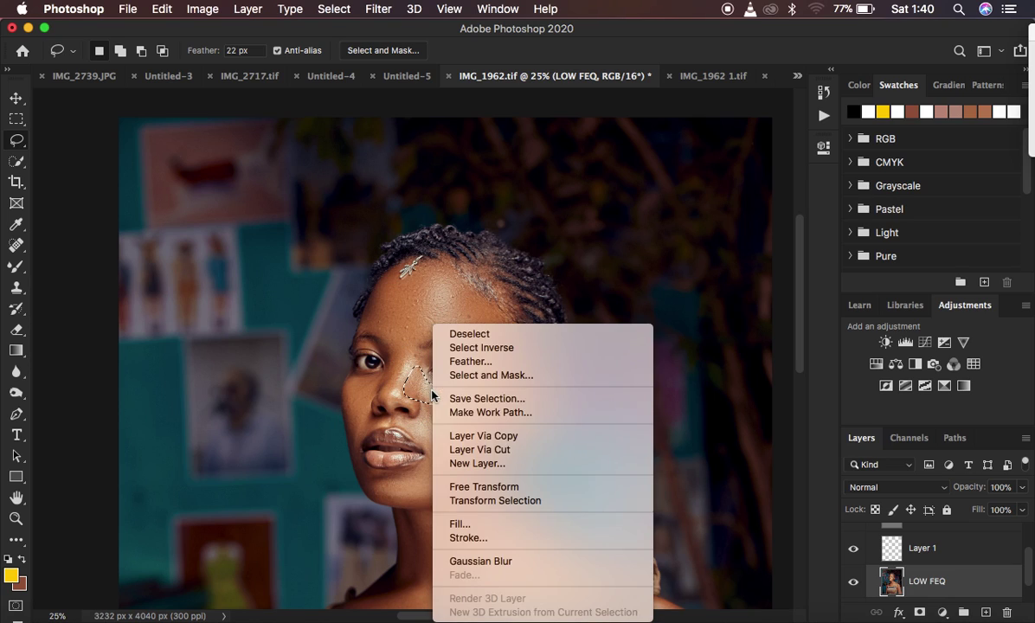
pyautogui.click(518, 562)
pyautogui.moveTo(358, 378)
pyautogui.mouseDown()
pyautogui.moveTo(389, 372)
pyautogui.moveTo(368, 395)
pyautogui.moveTo(371, 428)
pyautogui.moveTo(355, 433)
pyautogui.moveTo(355, 381)
pyautogui.mouseUp()
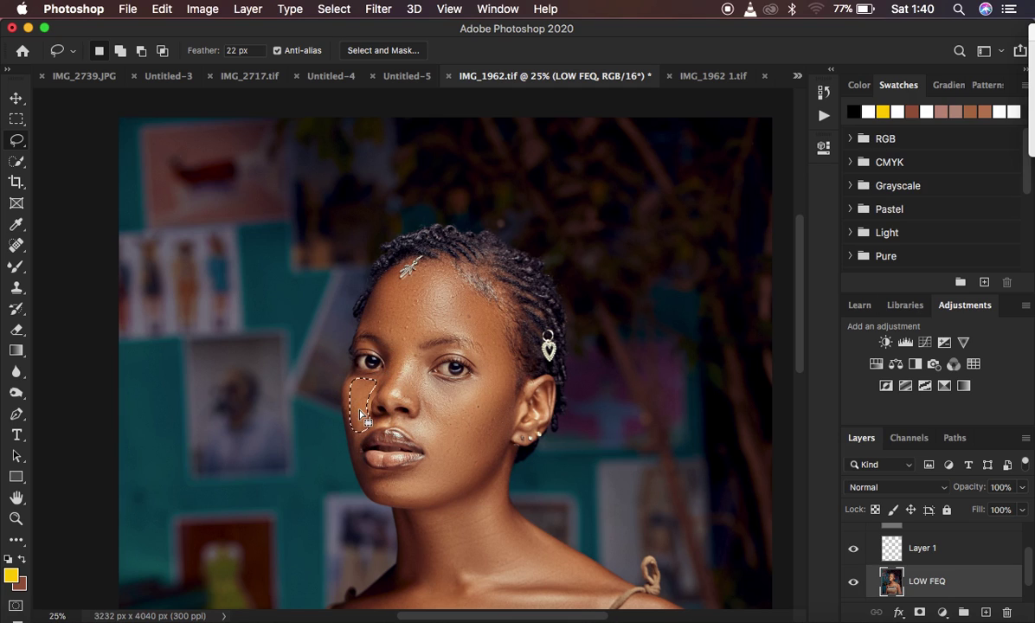
pyautogui.rightClick(364, 418)
pyautogui.click(437, 559)
pyautogui.moveTo(360, 469)
pyautogui.mouseDown()
pyautogui.moveTo(459, 465)
pyautogui.moveTo(456, 489)
pyautogui.moveTo(422, 502)
pyautogui.moveTo(370, 488)
pyautogui.mouseUp()
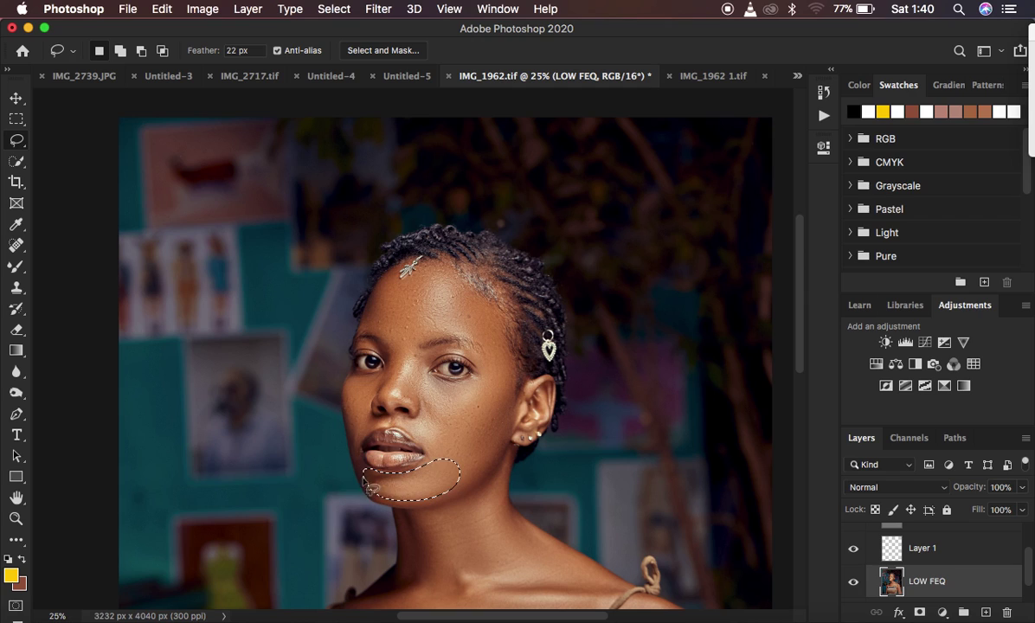
pyautogui.rightClick(399, 486)
pyautogui.click(433, 562)
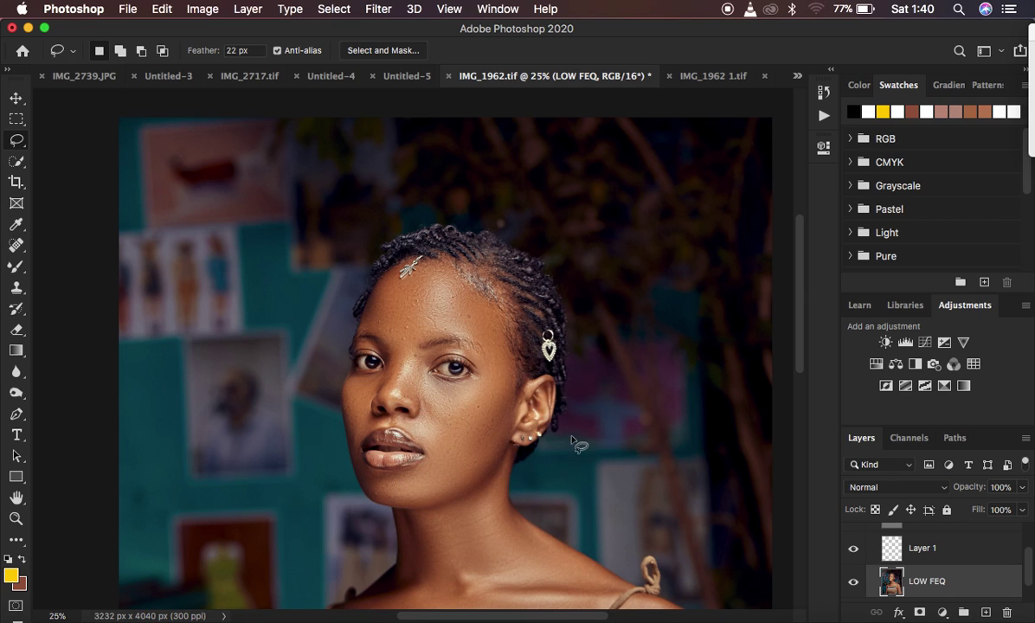
# Step: Make the FREQ SEP 16 BIT group visible and select the HIGH FREQ layer
pyautogui.press('super+minus')
pyautogui.press('super+minus')
pyautogui.press('super+minus')
pyautogui.press('super+plus')
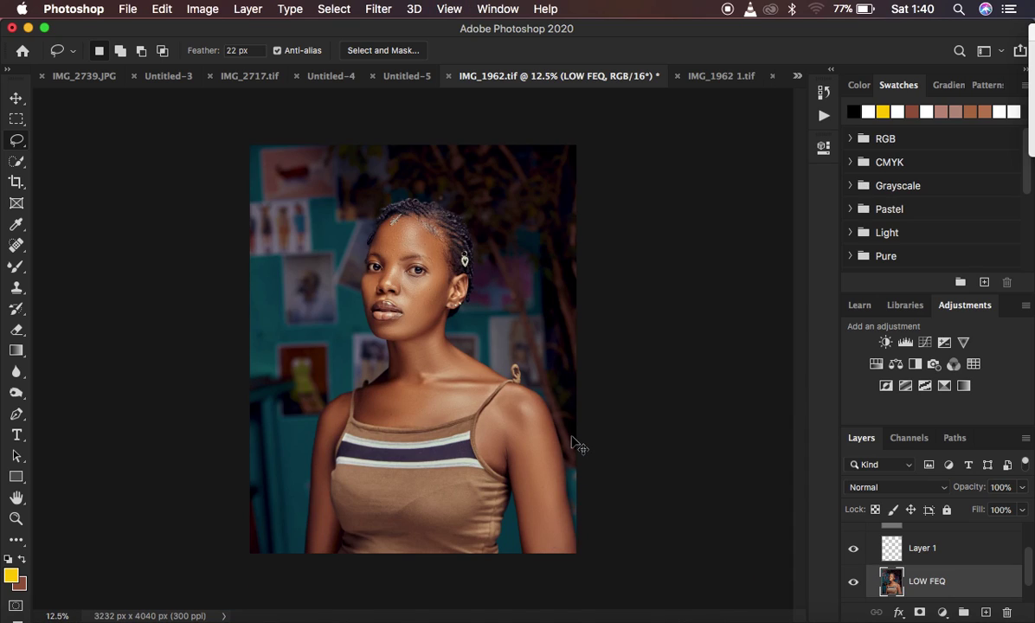
pyautogui.scroll(2, 966, 546)
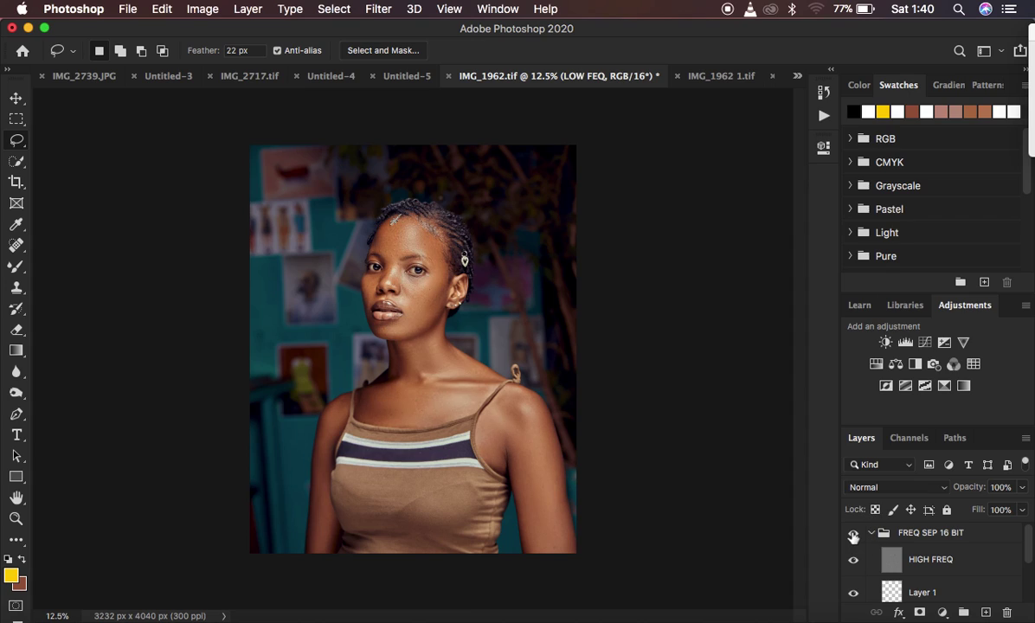
pyautogui.click(853, 537)
pyautogui.click(944, 567)
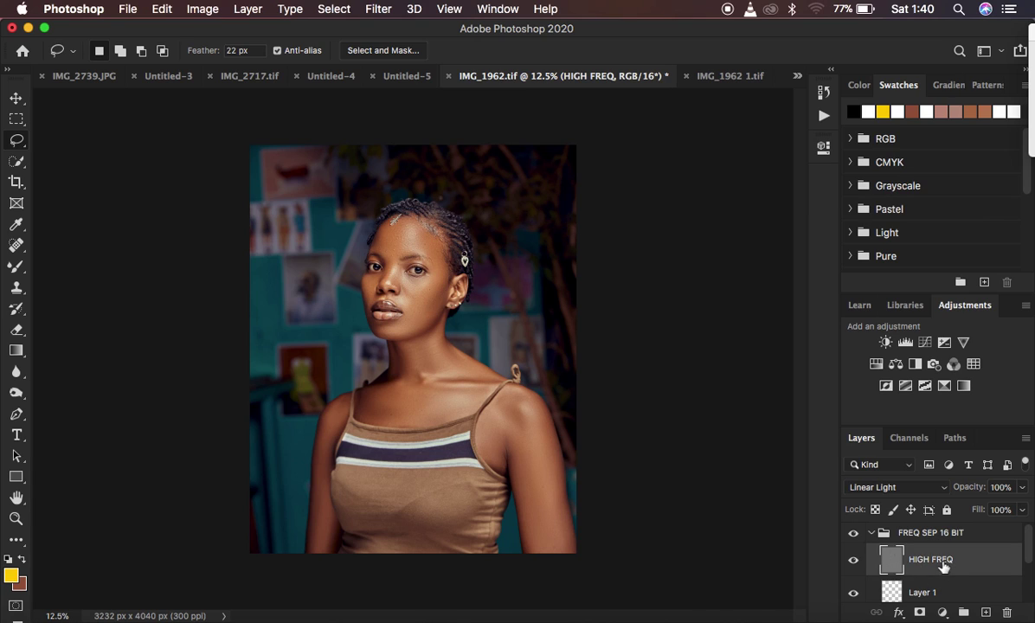
# Step: Pick the Clone Stamp, zoom in on the face and neck, and shrink the brush to 30 px
pyautogui.click(17, 288)
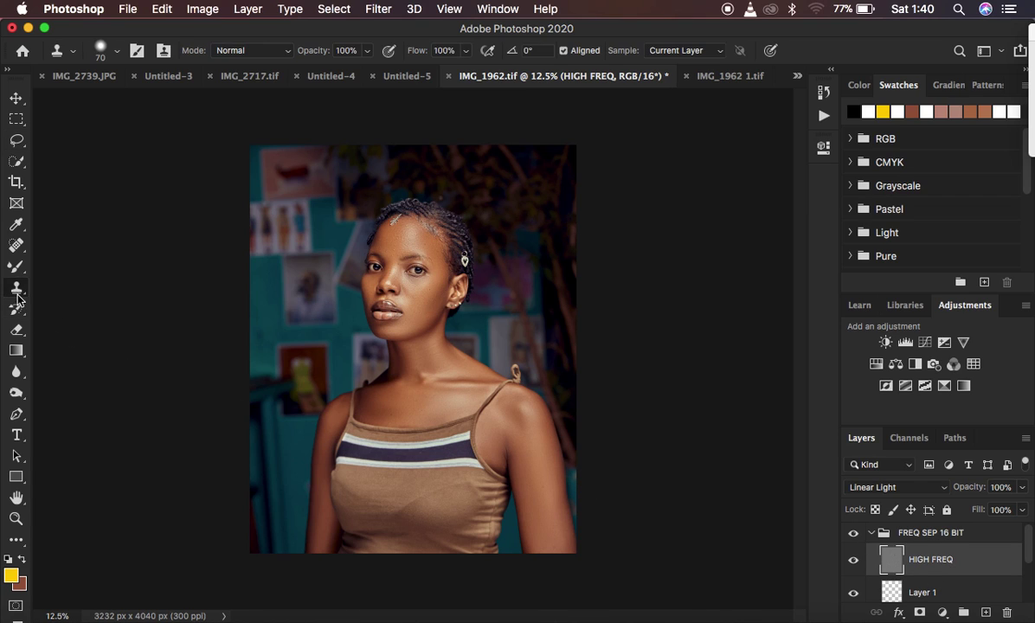
pyautogui.press('super+plus')
pyautogui.press('super+plus')
pyautogui.press('super+plus')
pyautogui.press('super+plus')
pyautogui.press('super+plus')
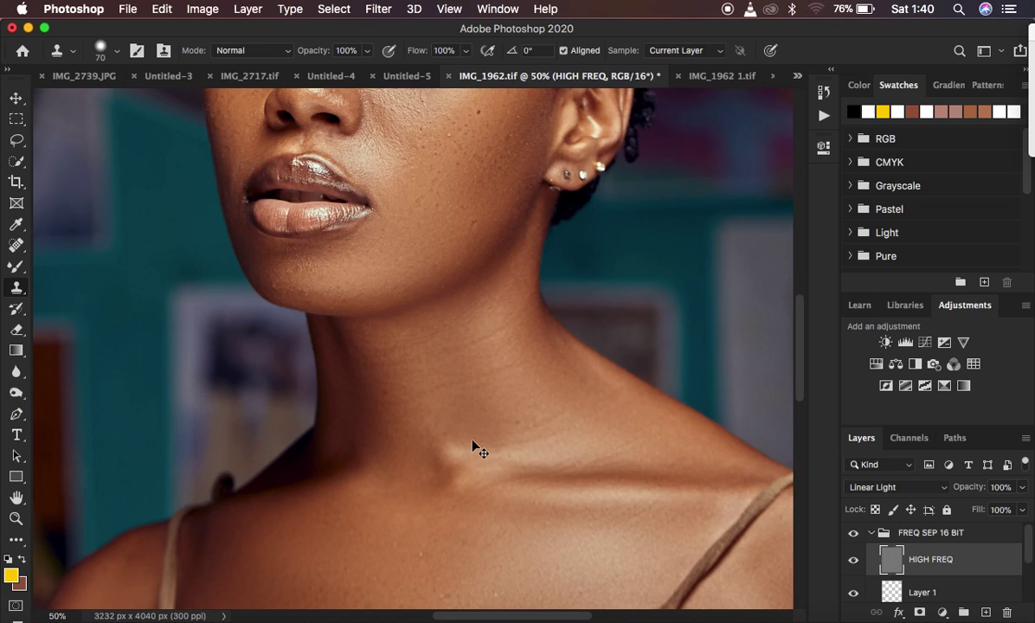
pyautogui.scroll(10, 574, 270)
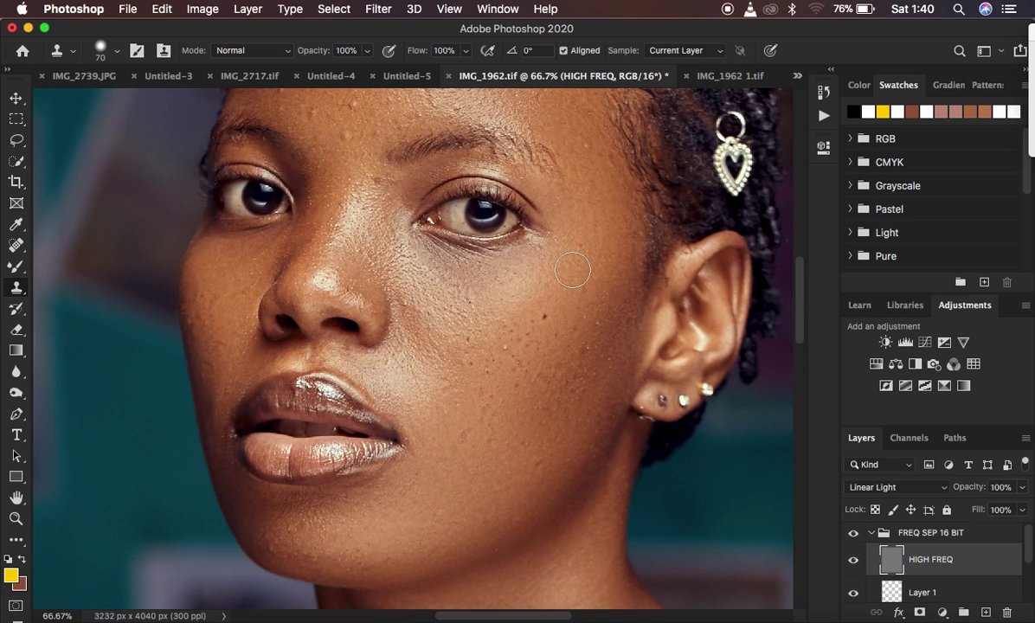
pyautogui.press('[')
pyautogui.press('[')
pyautogui.press('[')
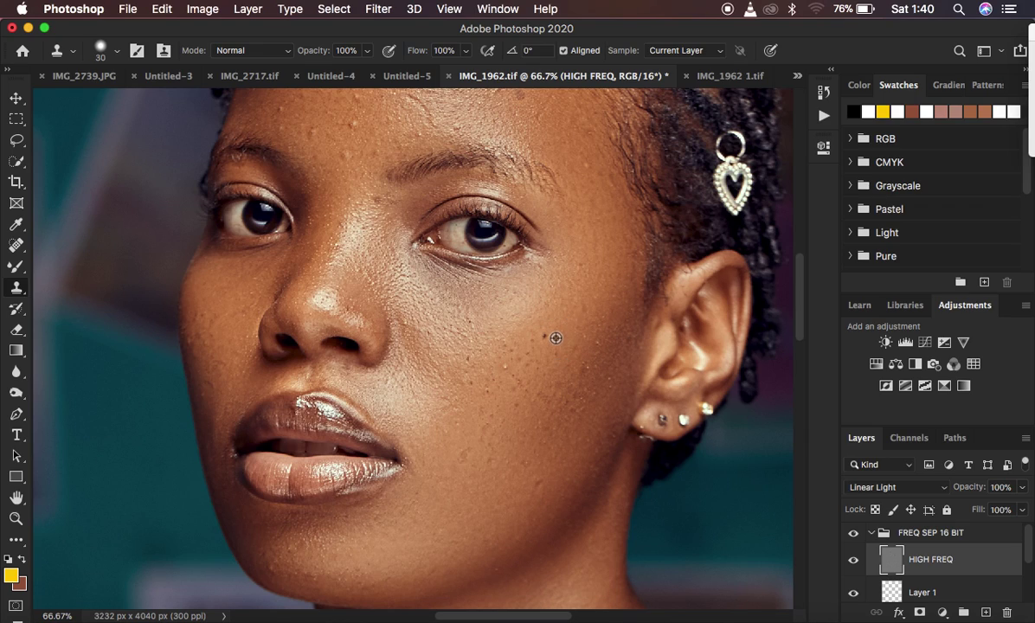
# Step: Clone clean cheek skin over the forehead bumps and blemishes between the eyebrows
pyautogui.keyDown('alt'); pyautogui.click(556, 338); pyautogui.keyUp('alt')
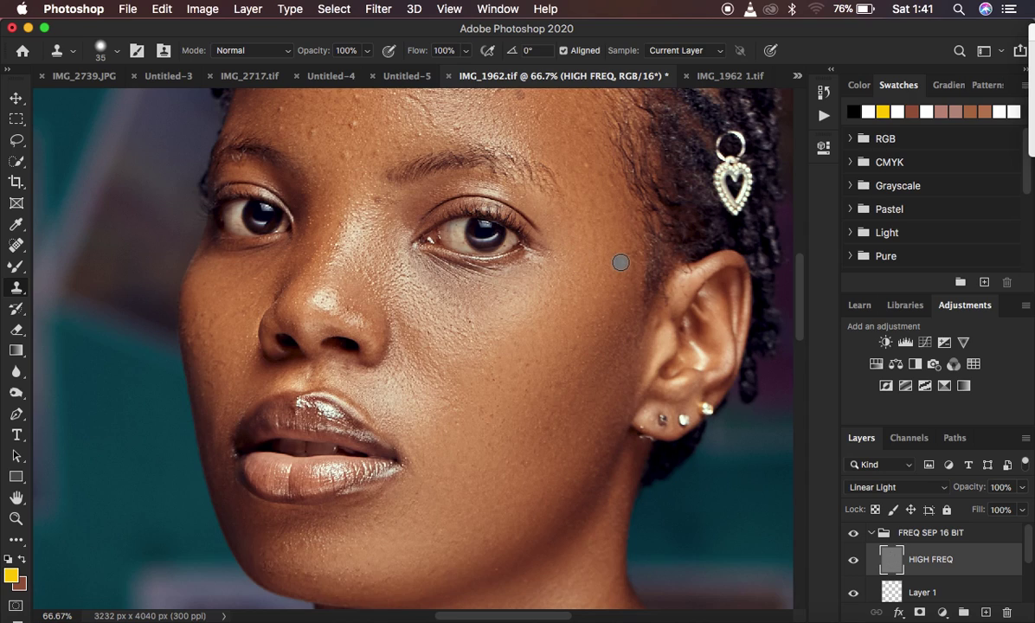
pyautogui.scroll(5, 621, 261)
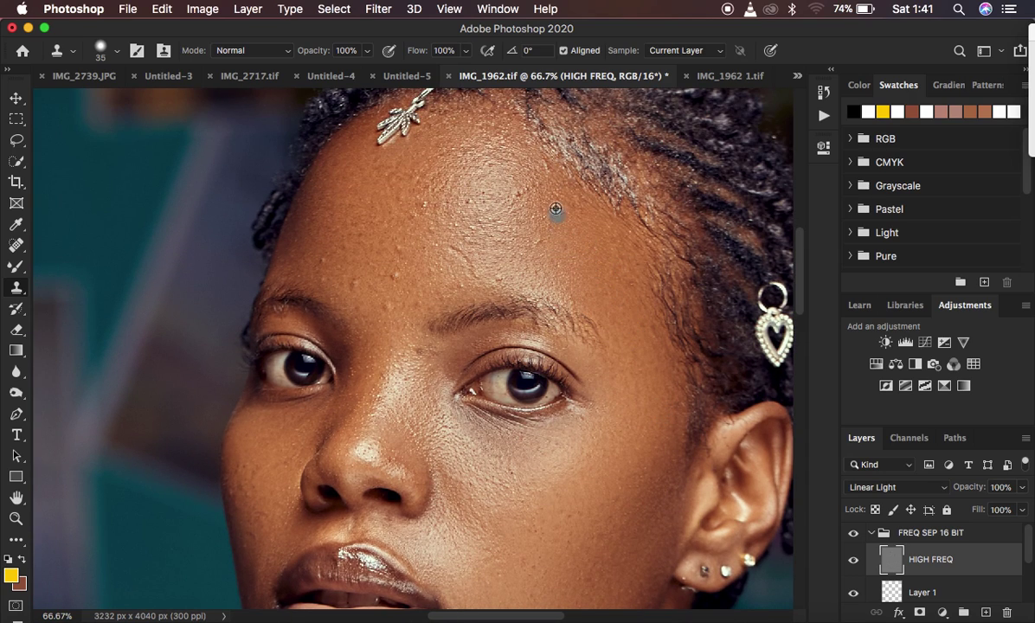
pyautogui.moveTo(545, 196)
pyautogui.mouseDown()
pyautogui.moveTo(558, 182)
pyautogui.moveTo(538, 241)
pyautogui.mouseUp()
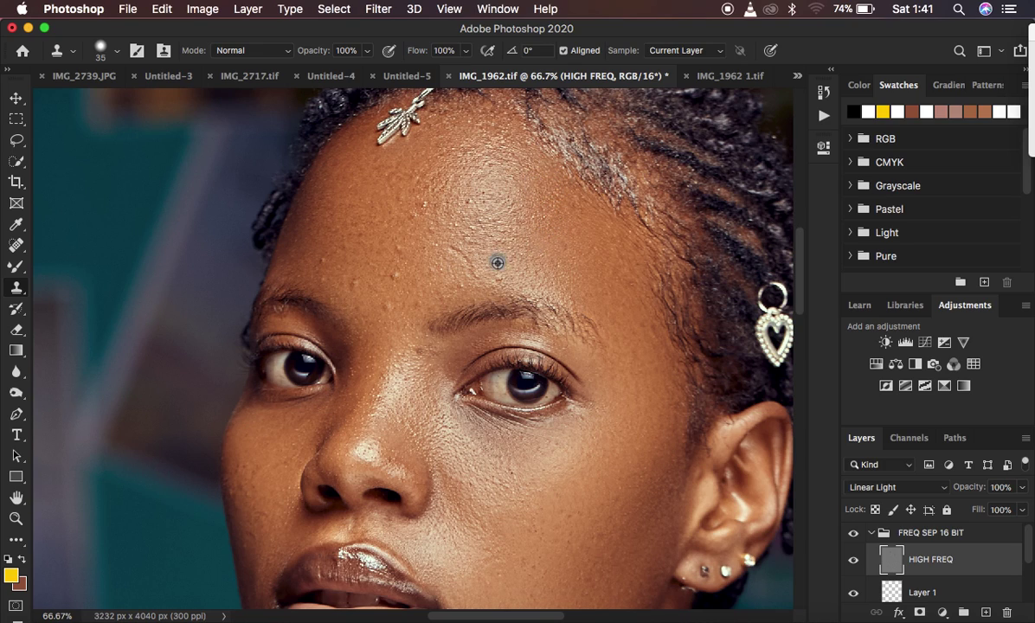
pyautogui.keyDown('alt'); pyautogui.click(488, 207); pyautogui.keyUp('alt')
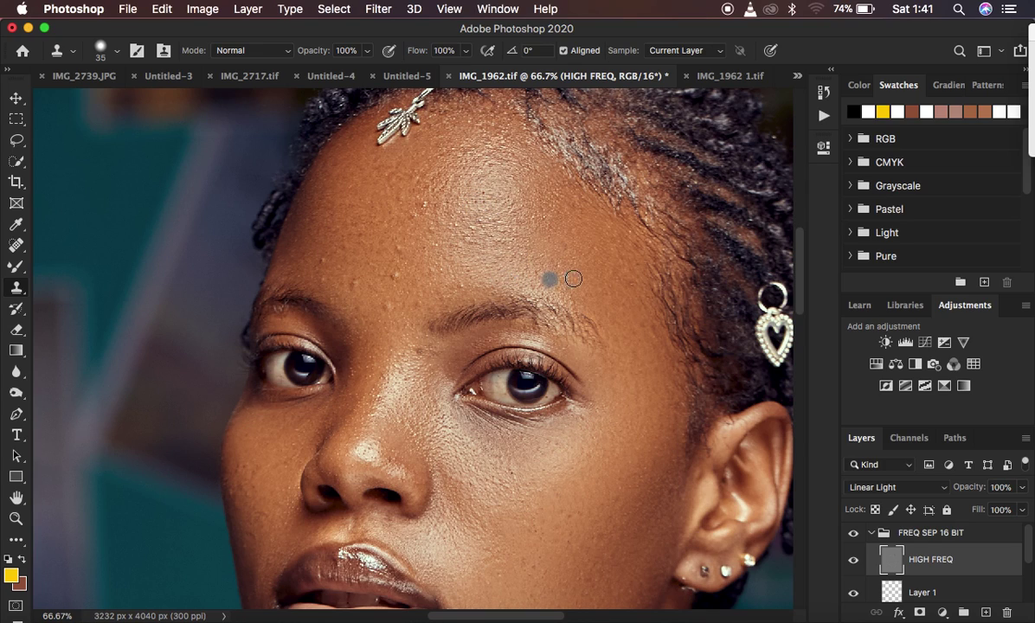
pyautogui.moveTo(410, 336); pyautogui.dragTo(409, 310)
pyautogui.moveTo(409, 263); pyautogui.dragTo(424, 234)
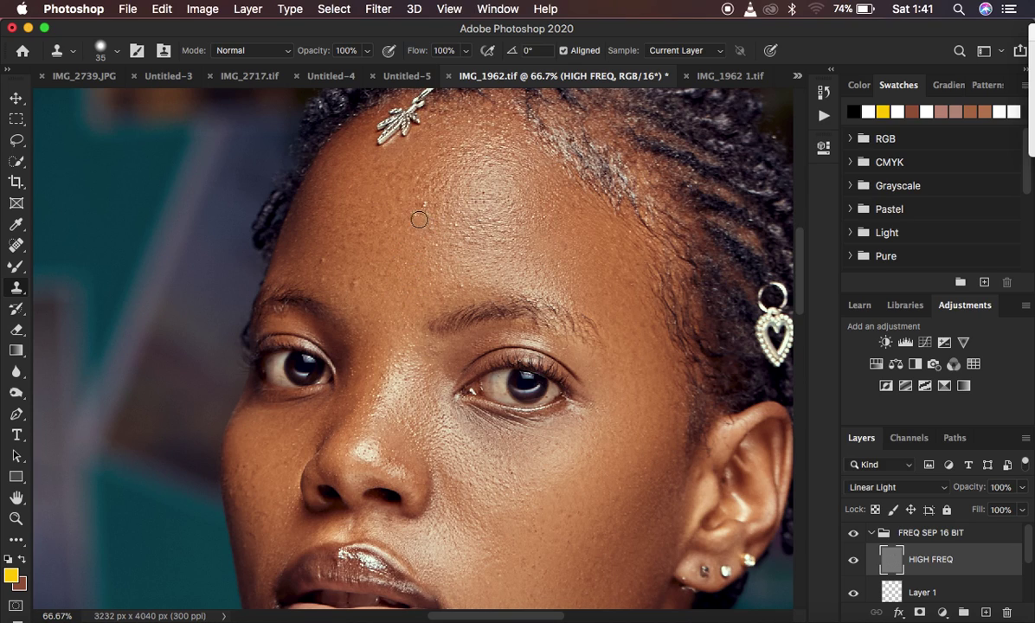
pyautogui.moveTo(407, 195)
pyautogui.mouseDown()
pyautogui.moveTo(460, 196)
pyautogui.moveTo(423, 188)
pyautogui.mouseUp()
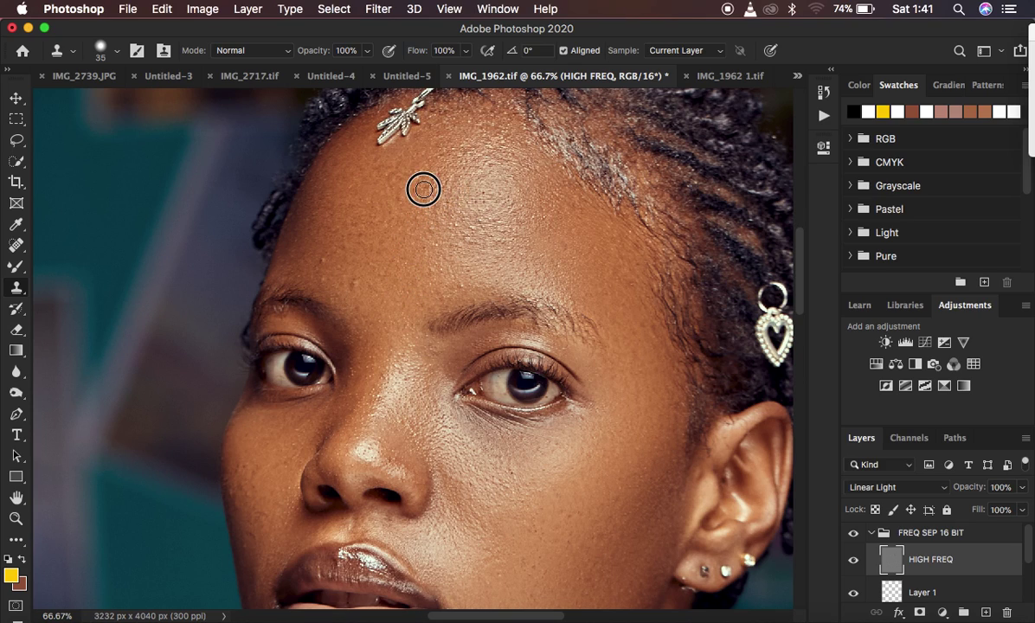
pyautogui.click(356, 270)
pyautogui.moveTo(355, 259)
pyautogui.mouseDown()
pyautogui.moveTo(325, 258)
pyautogui.moveTo(347, 270)
pyautogui.moveTo(314, 279)
pyautogui.mouseUp()
# Step: Clone clean skin over the left cheek blemishes and the texture beside the lip corner
pyautogui.keyDown('alt'); pyautogui.click(360, 359); pyautogui.keyUp('alt')
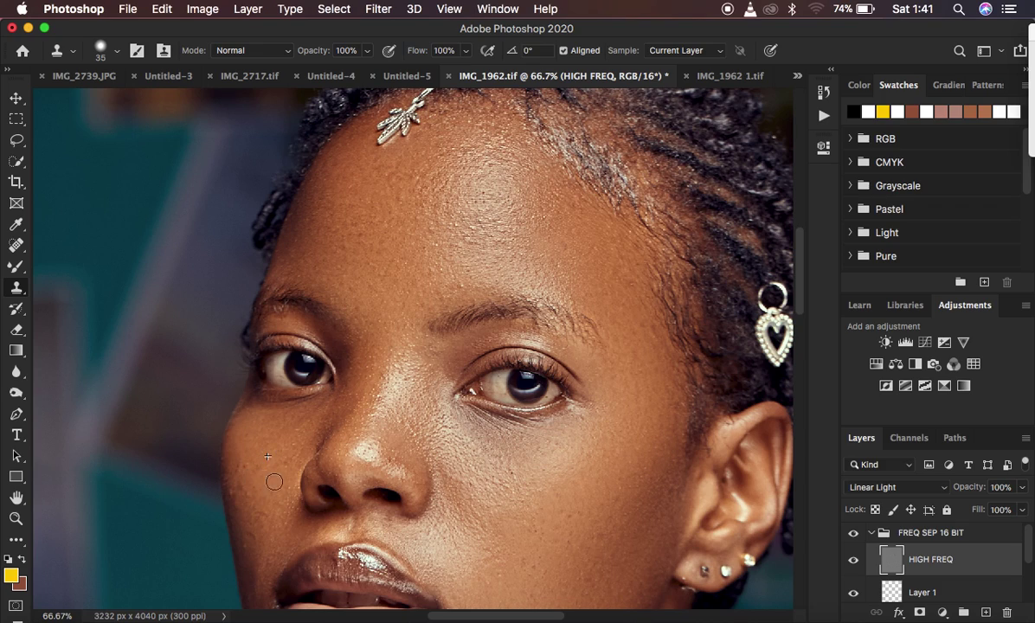
pyautogui.moveTo(272, 504)
pyautogui.mouseDown()
pyautogui.moveTo(254, 538)
pyautogui.moveTo(266, 491)
pyautogui.moveTo(249, 492)
pyautogui.moveTo(253, 471)
pyautogui.moveTo(239, 467)
pyautogui.moveTo(235, 475)
pyautogui.mouseUp()
pyautogui.keyDown('alt'); pyautogui.click(482, 284); pyautogui.keyUp('alt')
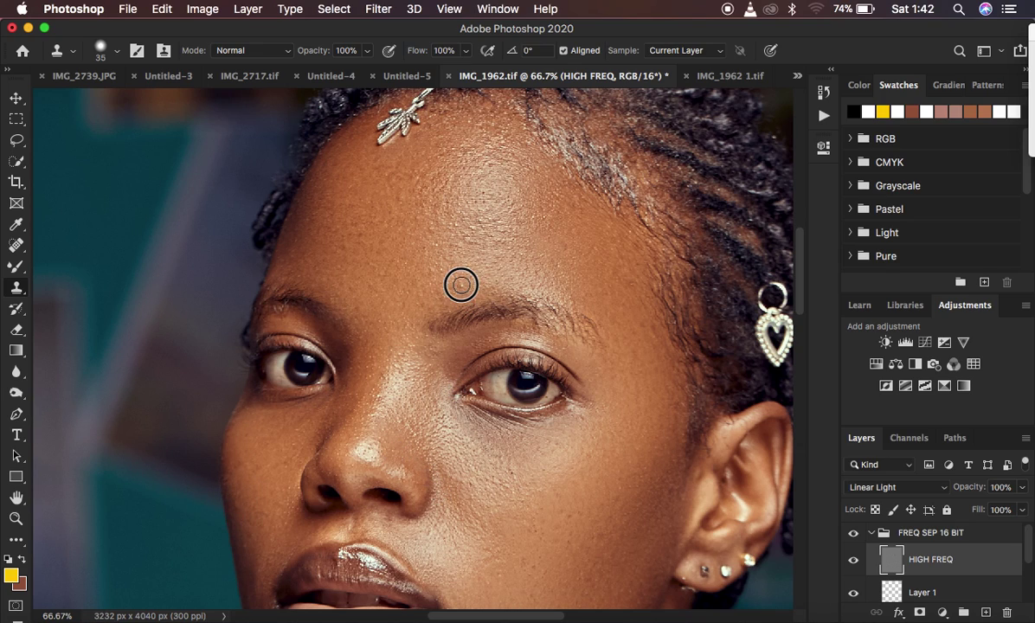
pyautogui.scroll(-5, 588, 436)
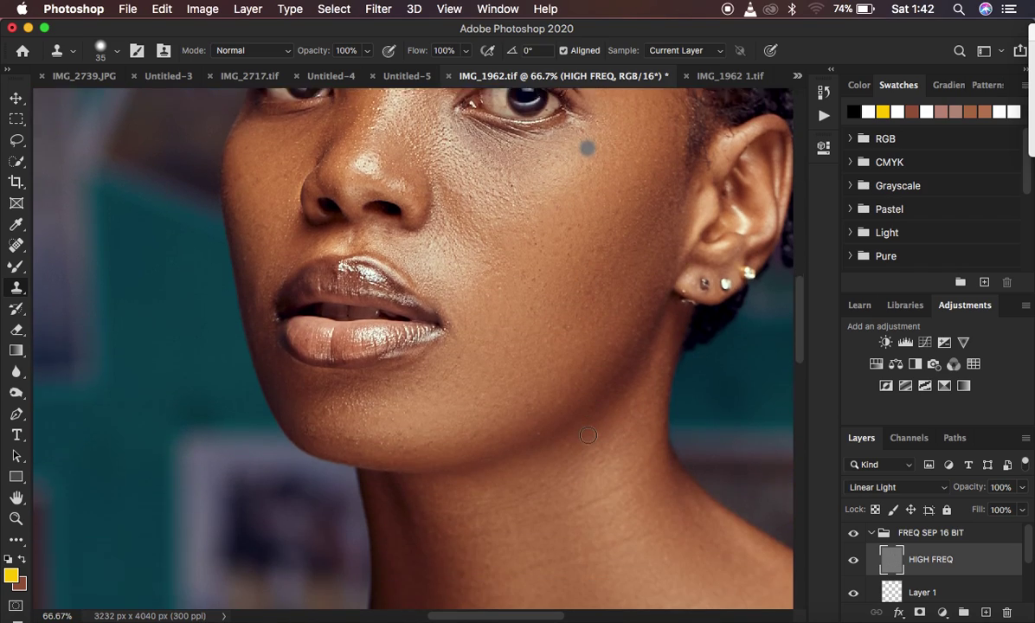
pyautogui.keyDown('alt'); pyautogui.click(551, 226); pyautogui.keyUp('alt')
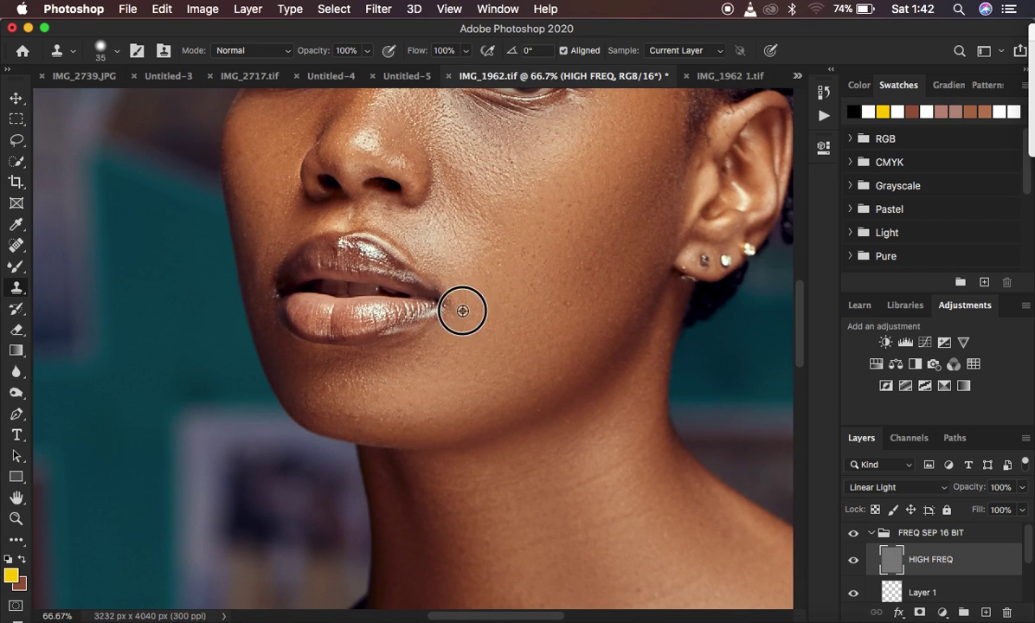
pyautogui.moveTo(444, 234); pyautogui.dragTo(478, 324)
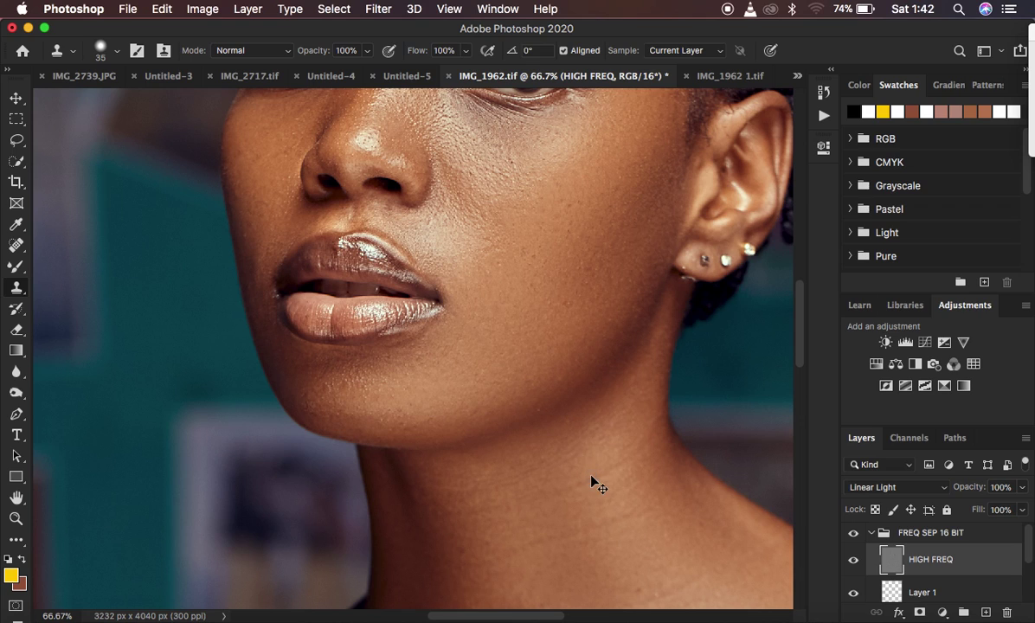
# Step: Sample chest skin and clone over uneven neck and neckline texture with a 35 px stamp
pyautogui.press('super+minus')
pyautogui.press('super+minus')
pyautogui.press('super+minus')
pyautogui.press('super+minus')
pyautogui.press('super+minus')
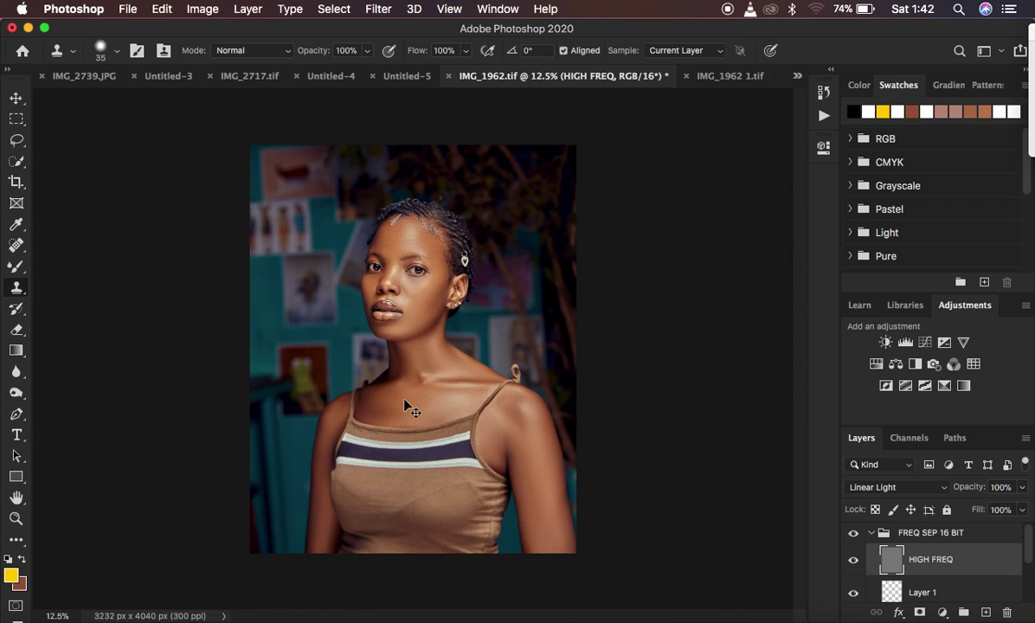
pyautogui.press('super+plus')
pyautogui.press('super+plus')
pyautogui.press('super+plus')
pyautogui.press('super+plus')
pyautogui.scroll(-3, 531, 543)
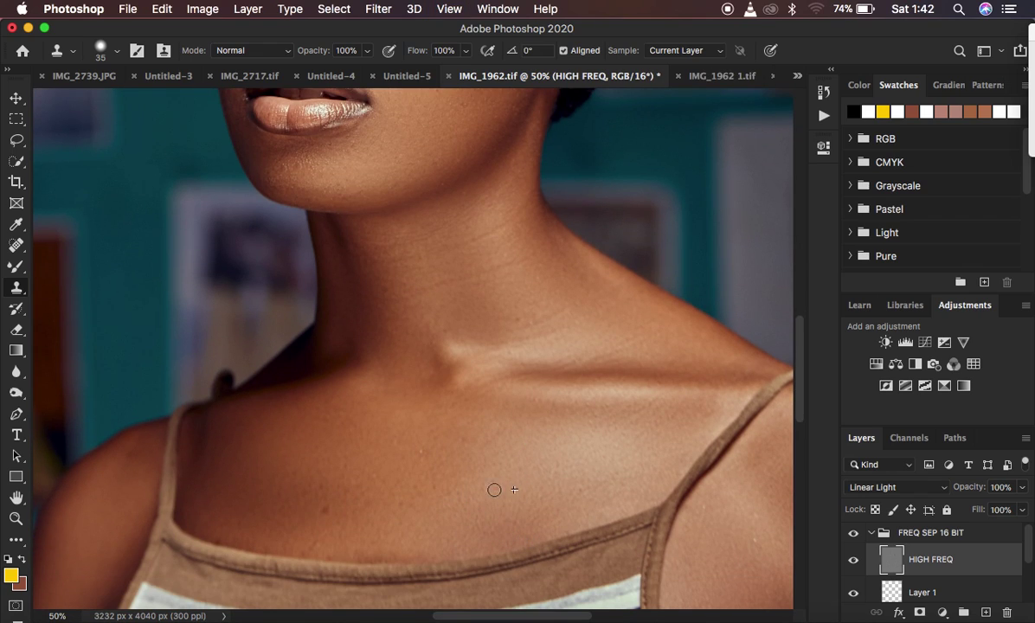
pyautogui.keyDown('alt'); pyautogui.click(347, 474); pyautogui.keyUp('alt')
pyautogui.moveTo(474, 249); pyautogui.dragTo(522, 235)
pyautogui.moveTo(261, 529); pyautogui.dragTo(221, 536)
pyautogui.press('super+minus')
pyautogui.press('super+minus')
pyautogui.press('super+minus')
pyautogui.press('super+minus')
pyautogui.press('super+minus')
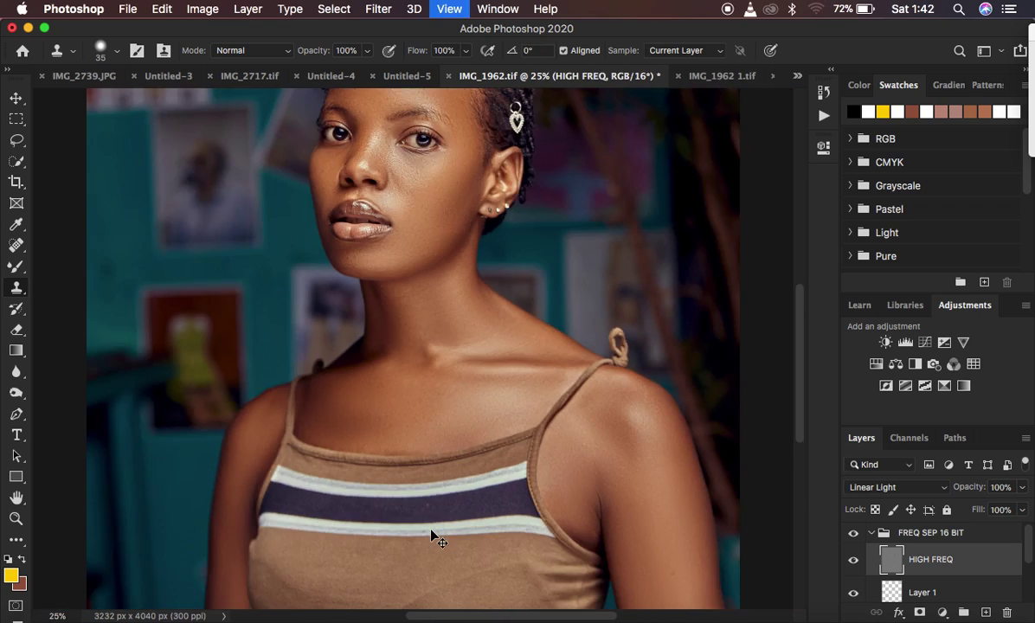
pyautogui.press('super+plus')
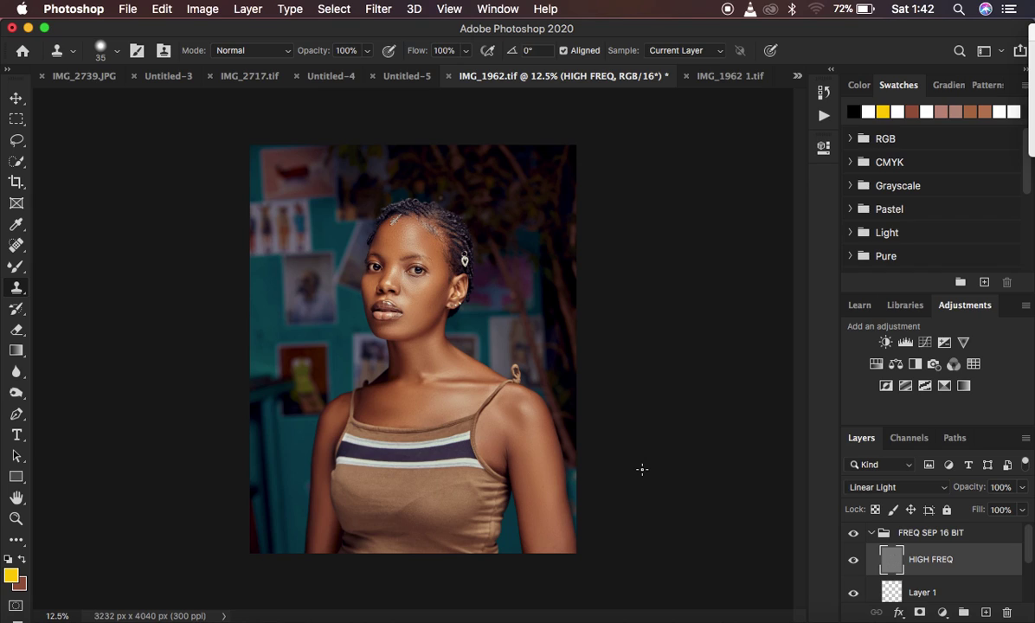
# Step: Collapse the FREQ SEP 16 BIT group and toggle its visibility to compare before and after
pyautogui.click(873, 534)
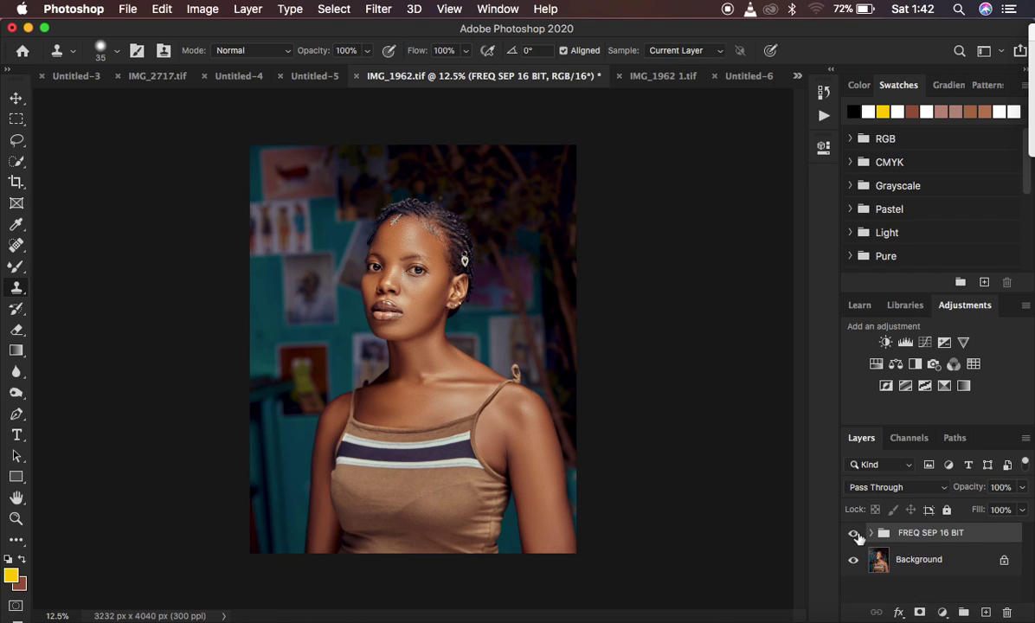
pyautogui.click(855, 534)
pyautogui.click(855, 534)
# Step: Run the DODGE & BURN GLOBAL action to add BURN and DODGE layers with black masks
pyautogui.click(824, 118)
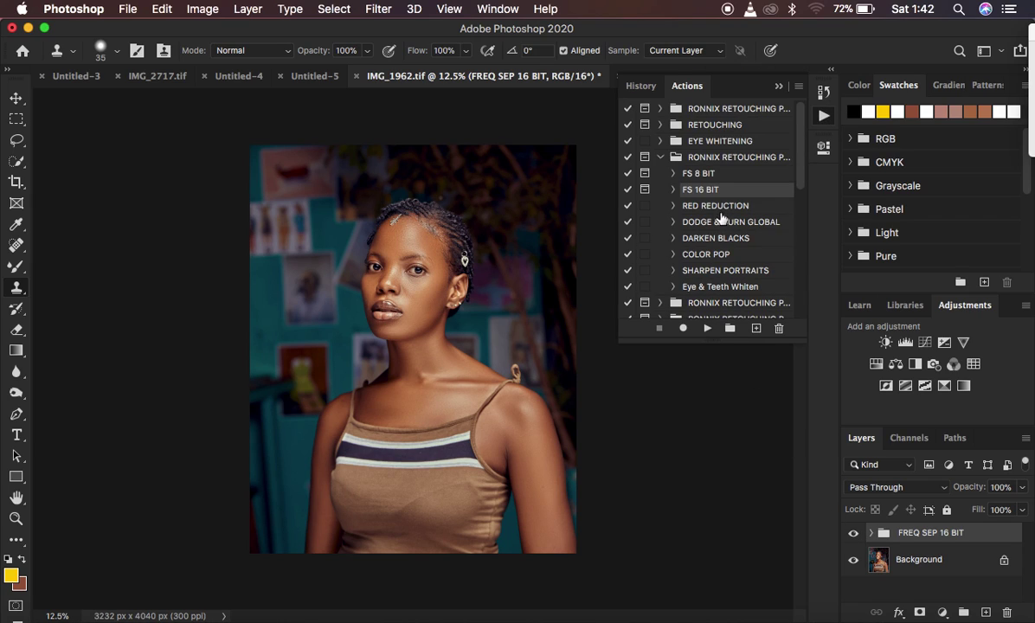
pyautogui.click(723, 224)
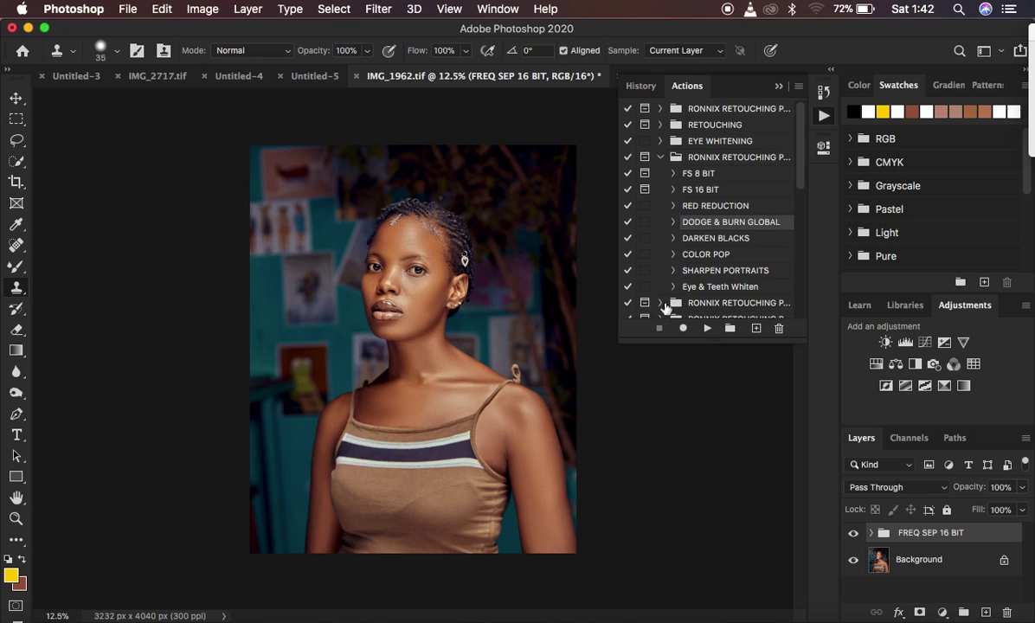
pyautogui.click(708, 330)
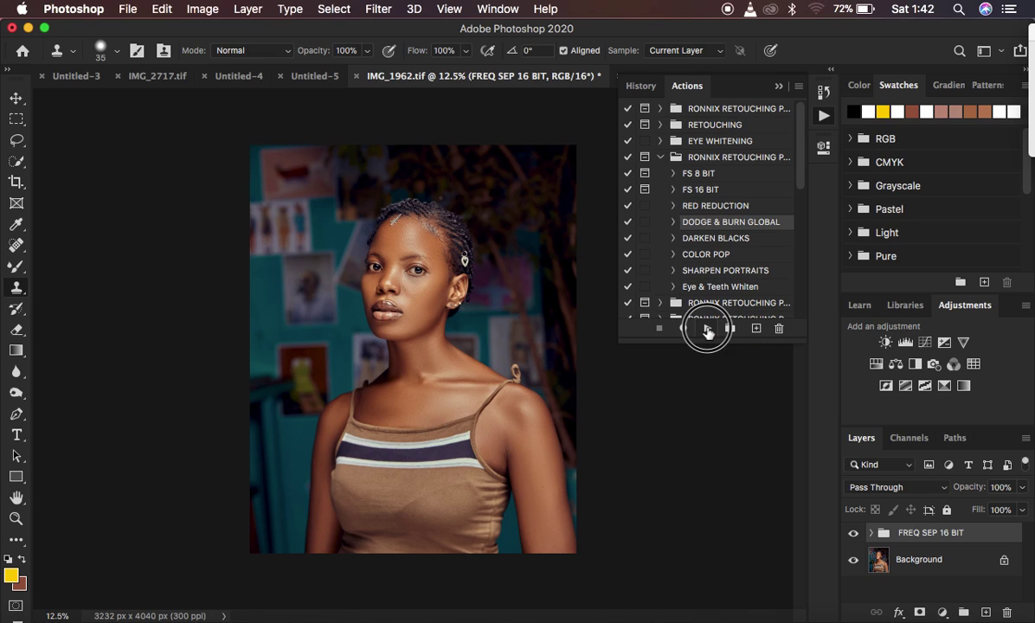
pyautogui.click(775, 85)
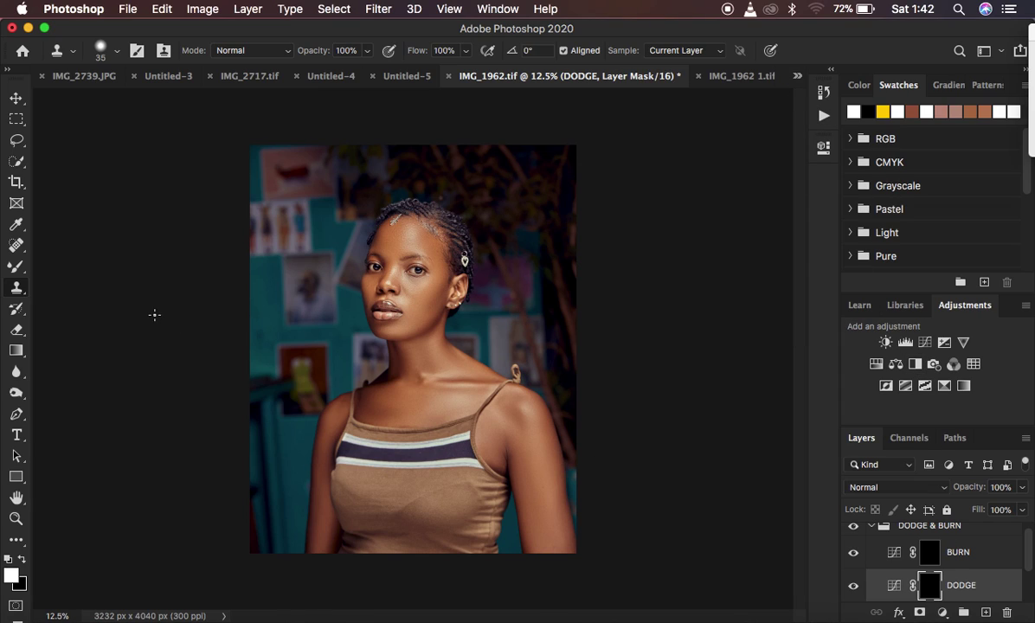
pyautogui.click(17, 267)
# Step: Switch to the standard Brush Tool at 10% opacity
pyautogui.rightClick(17, 266)
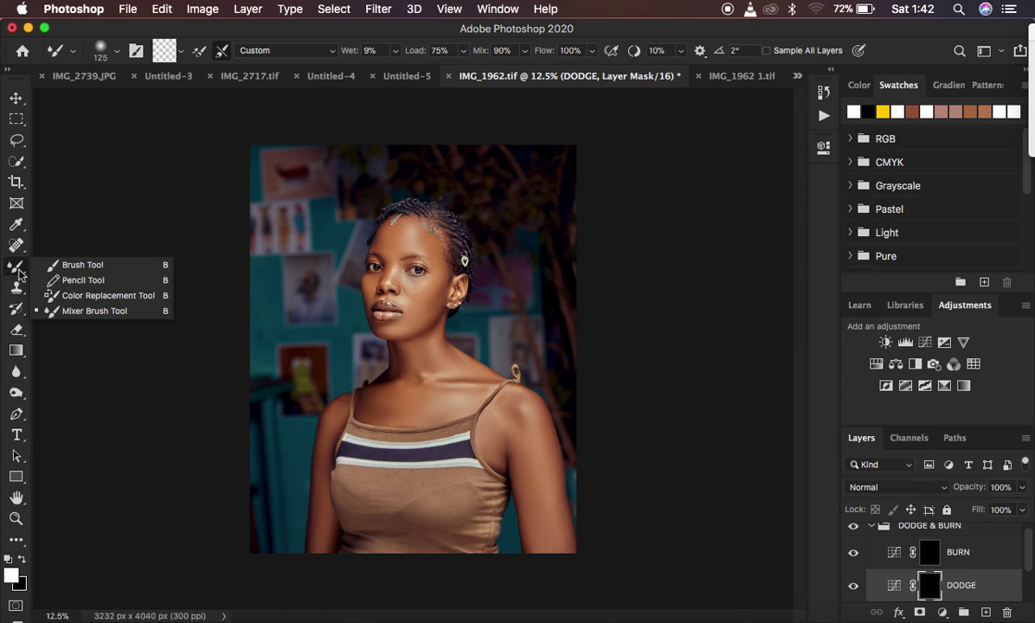
pyautogui.click(73, 271)
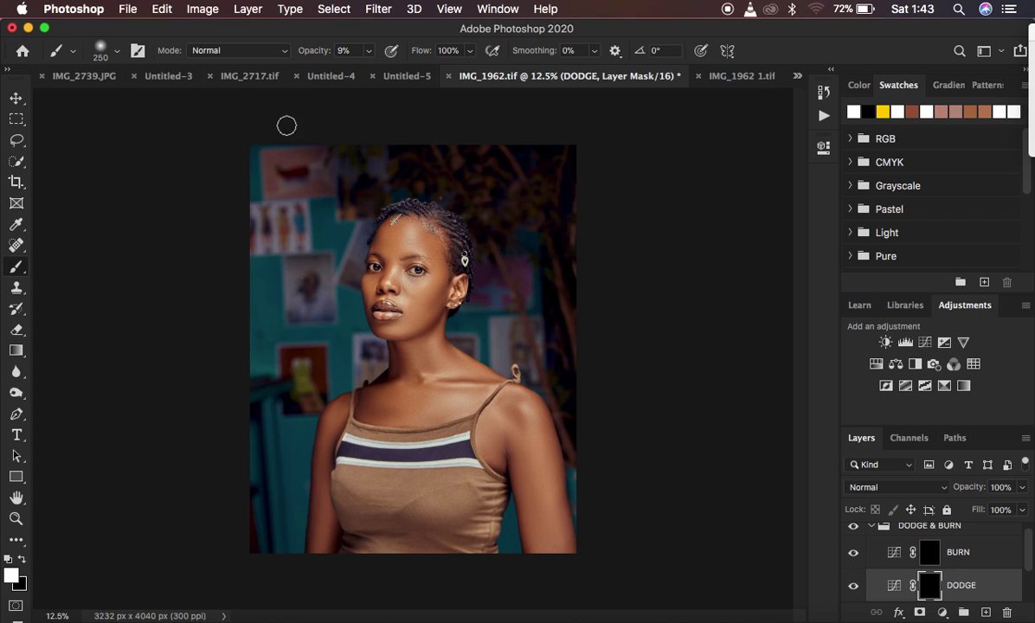
pyautogui.click(319, 52)
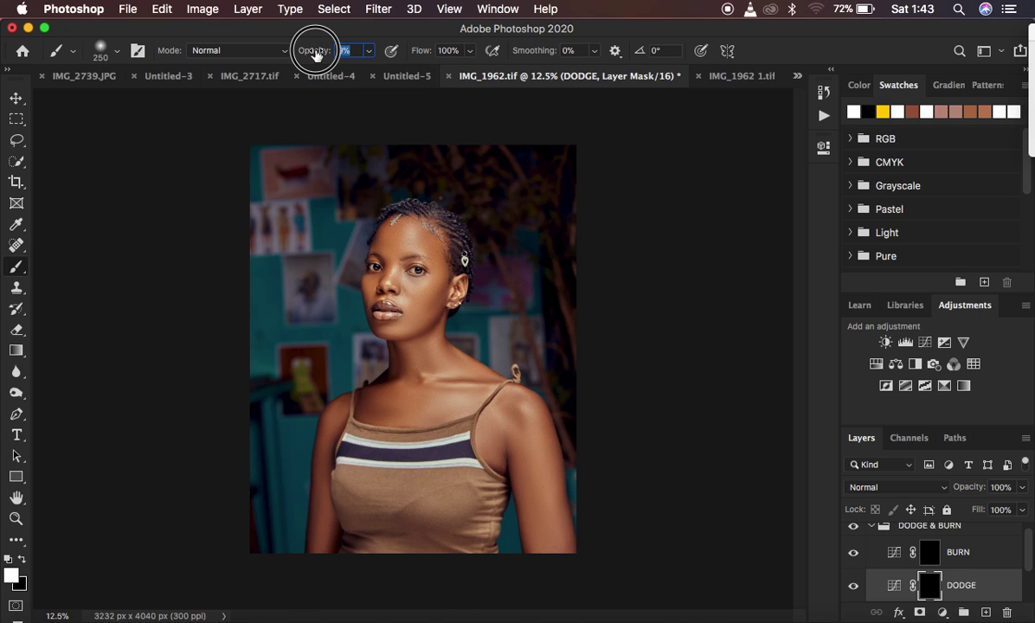
pyautogui.write('10')
pyautogui.press('Return')
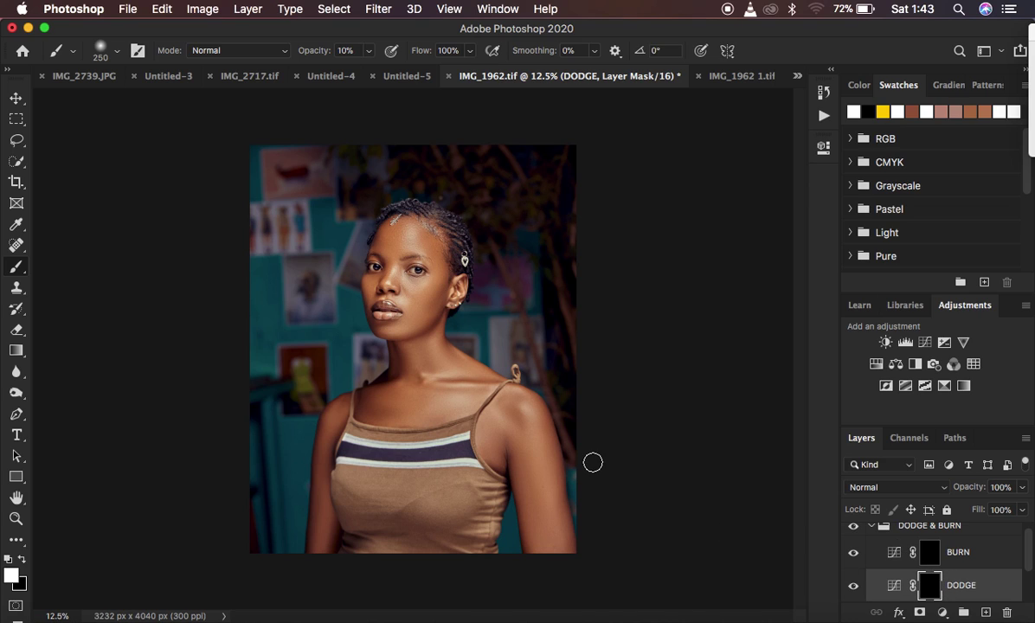
# Step: On the BURN mask, darken the cheek below the ear, under the eye and the forehead with a 175 brush
pyautogui.click(931, 554)
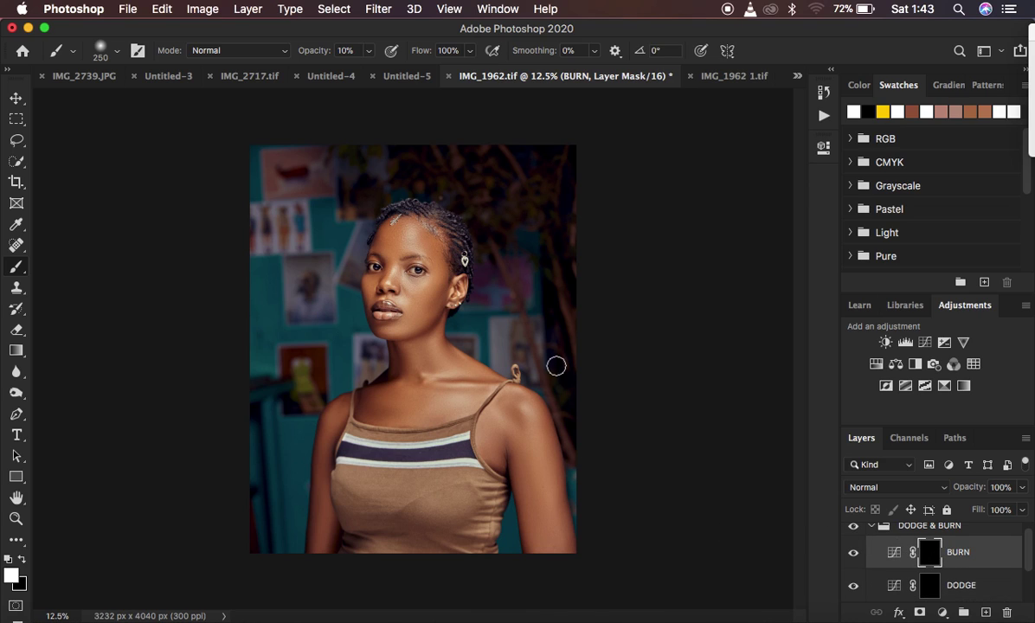
pyautogui.press('super+equal')
pyautogui.press('[')
pyautogui.press('[')
pyautogui.press('[')
pyautogui.press('[')
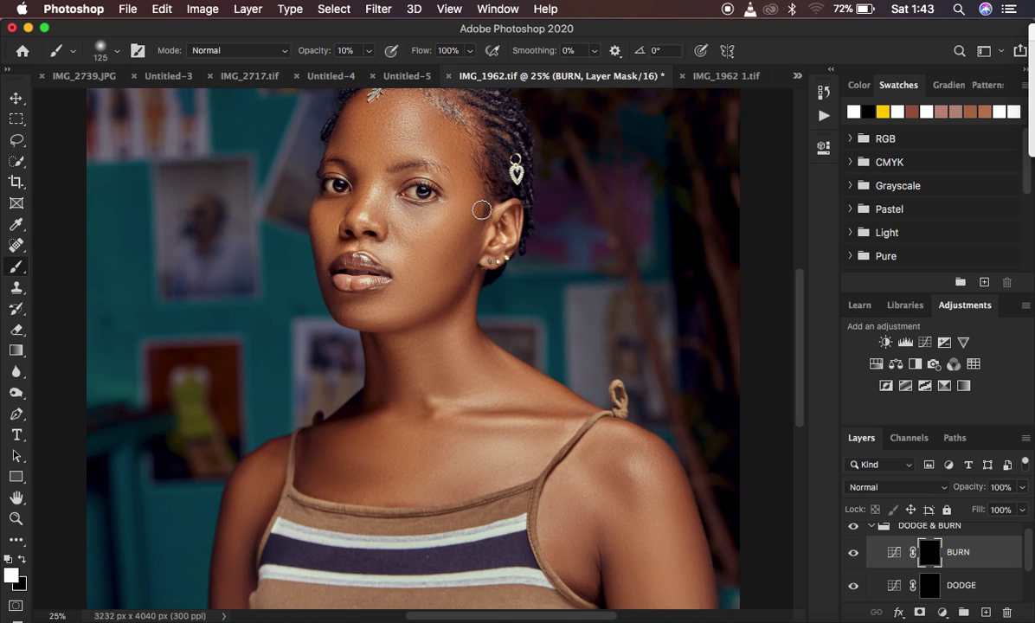
pyautogui.press(']')
pyautogui.press(']')
pyautogui.moveTo(478, 216)
pyautogui.mouseDown()
pyautogui.moveTo(429, 253)
pyautogui.moveTo(452, 186)
pyautogui.moveTo(458, 249)
pyautogui.moveTo(446, 242)
pyautogui.moveTo(468, 201)
pyautogui.moveTo(470, 232)
pyautogui.moveTo(435, 261)
pyautogui.mouseUp()
pyautogui.moveTo(377, 212)
pyautogui.mouseDown()
pyautogui.moveTo(386, 187)
pyautogui.moveTo(360, 195)
pyautogui.mouseUp()
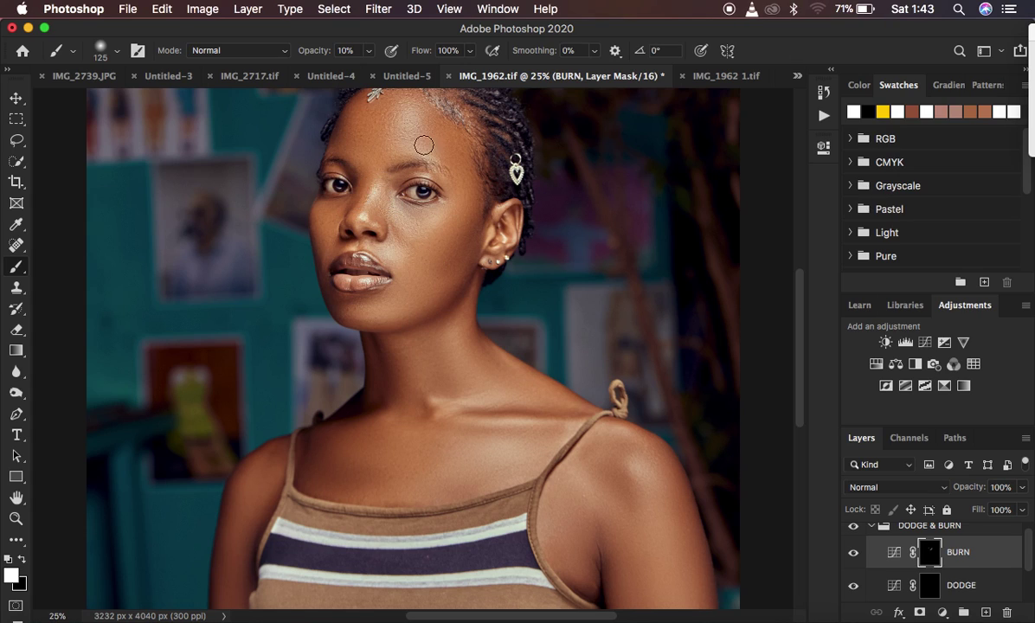
pyautogui.moveTo(355, 115)
pyautogui.mouseDown()
pyautogui.moveTo(339, 138)
pyautogui.moveTo(353, 108)
pyautogui.mouseUp()
# Step: On the DODGE mask, lighten the chin, under-eyes, nose bridge, forehead and collarbone
pyautogui.click(931, 586)
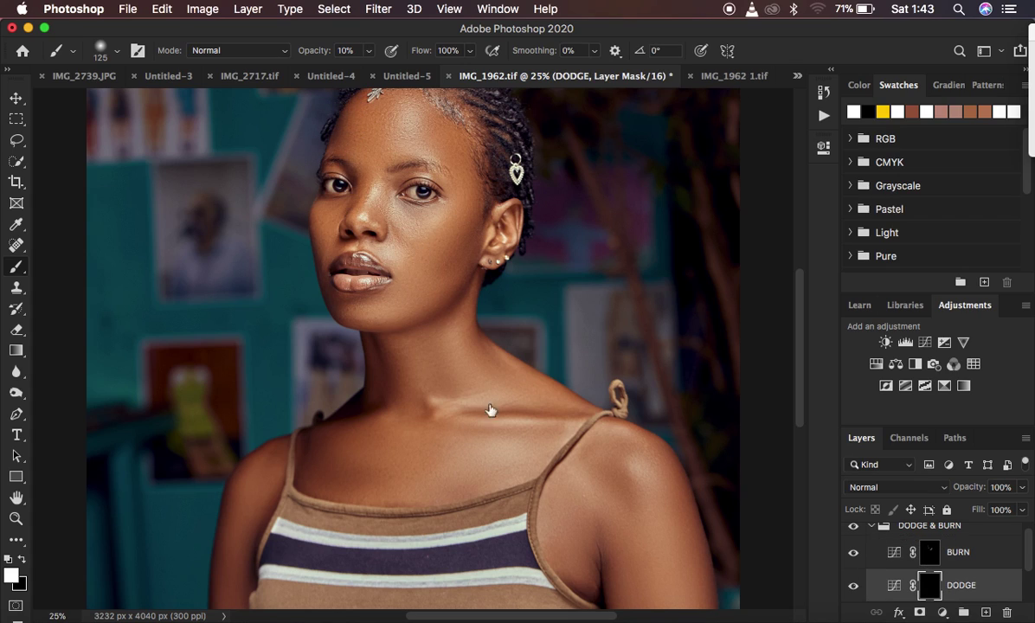
pyautogui.moveTo(363, 309); pyautogui.dragTo(382, 299)
pyautogui.moveTo(445, 209); pyautogui.dragTo(422, 222)
pyautogui.moveTo(373, 184); pyautogui.dragTo(366, 204)
pyautogui.moveTo(405, 115)
pyautogui.mouseDown()
pyautogui.moveTo(404, 132)
pyautogui.moveTo(411, 97)
pyautogui.moveTo(410, 151)
pyautogui.mouseUp()
pyautogui.moveTo(455, 215); pyautogui.dragTo(426, 223)
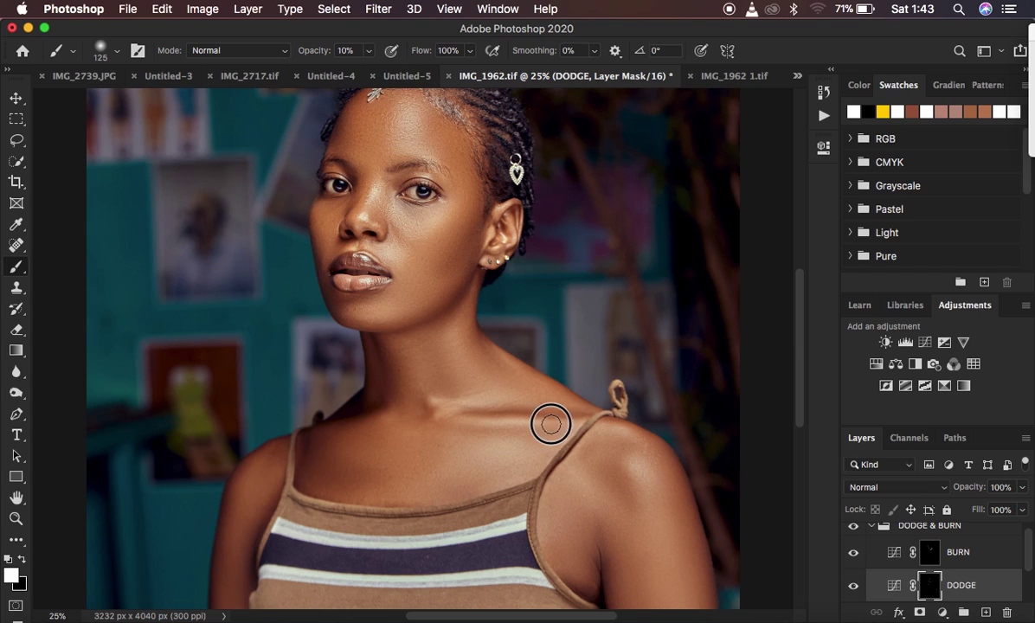
pyautogui.moveTo(487, 423)
pyautogui.mouseDown()
pyautogui.moveTo(496, 405)
pyautogui.moveTo(439, 404)
pyautogui.mouseUp()
pyautogui.press('super+minus')
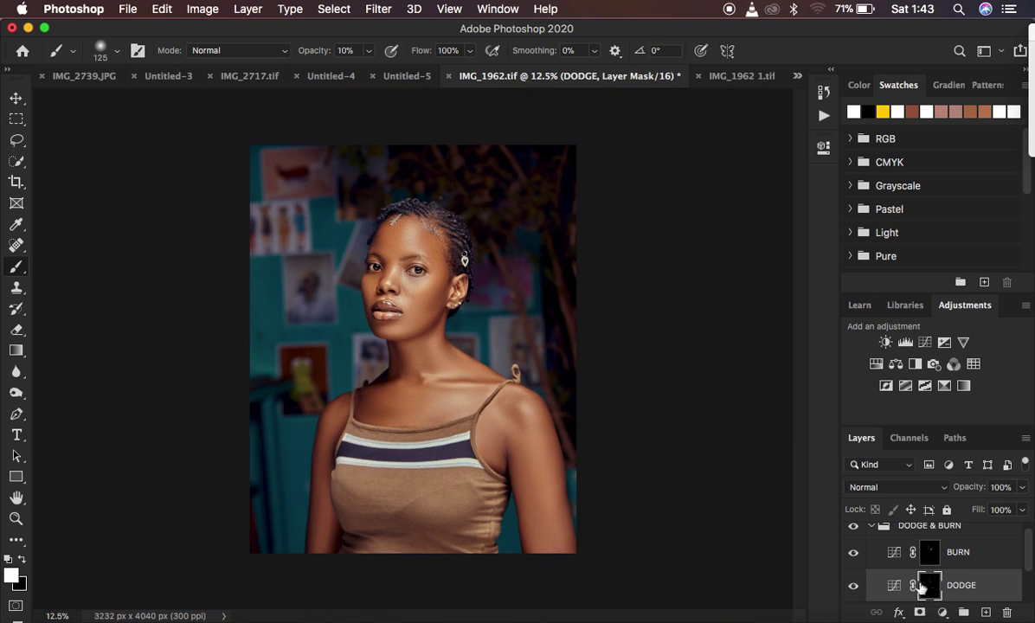
# Step: Collapse the DODGE & BURN group and launch Filter > Camera Raw Filter on the merged Layer 2
pyautogui.click(855, 528)
pyautogui.click(873, 530)
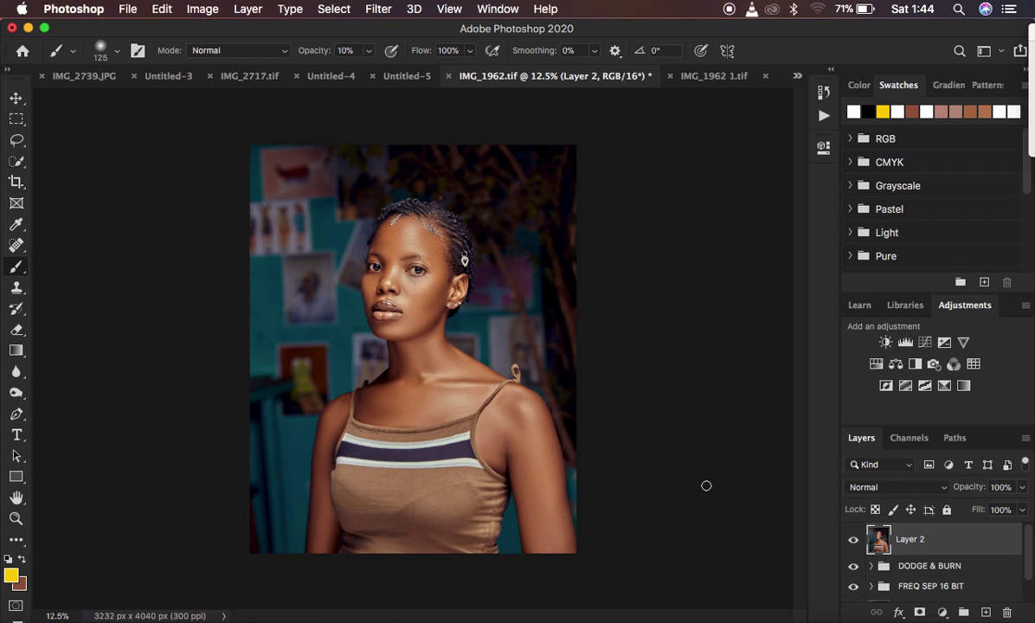
pyautogui.click(379, 9)
pyautogui.click(423, 109)
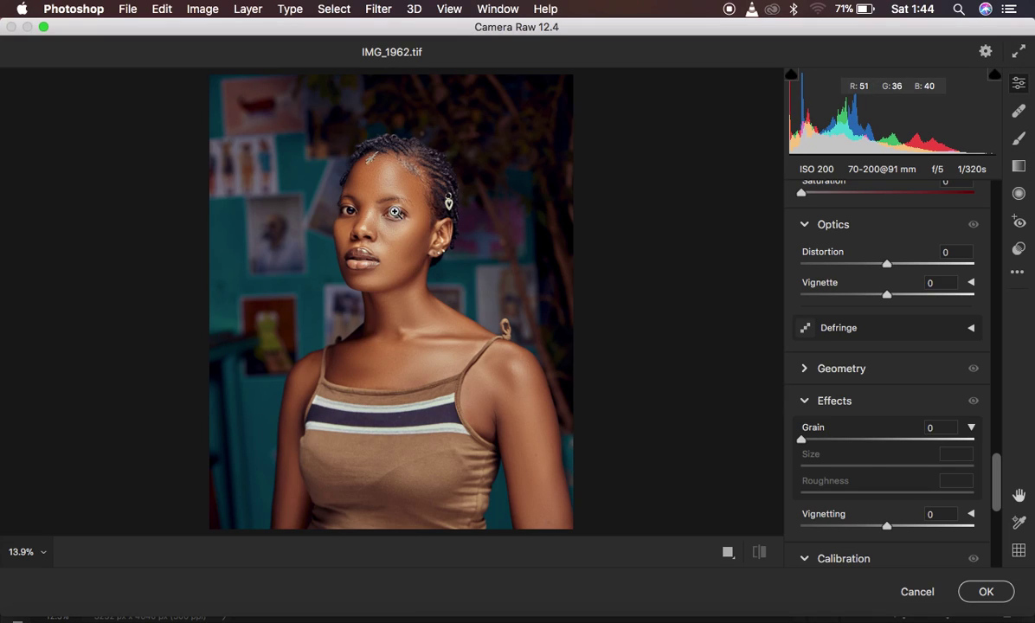
# Step: Zoom on the eye and load the 'eyes and teeth' Adjustment Brush preset (Temperature -25, Tint +60, Whites +4)
pyautogui.click(395, 212)
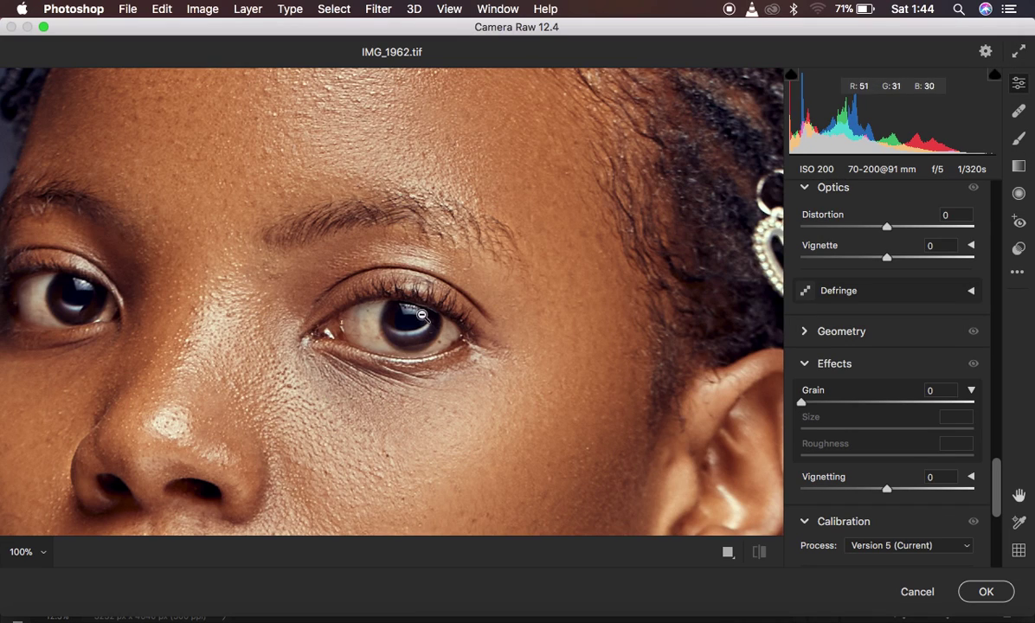
pyautogui.click(1019, 138)
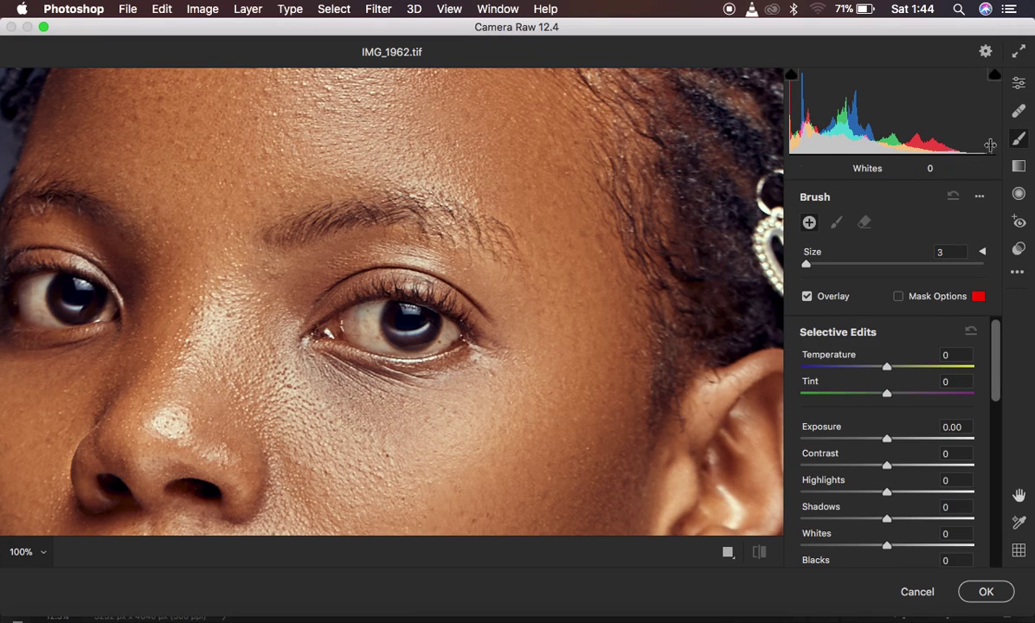
pyautogui.click(978, 199)
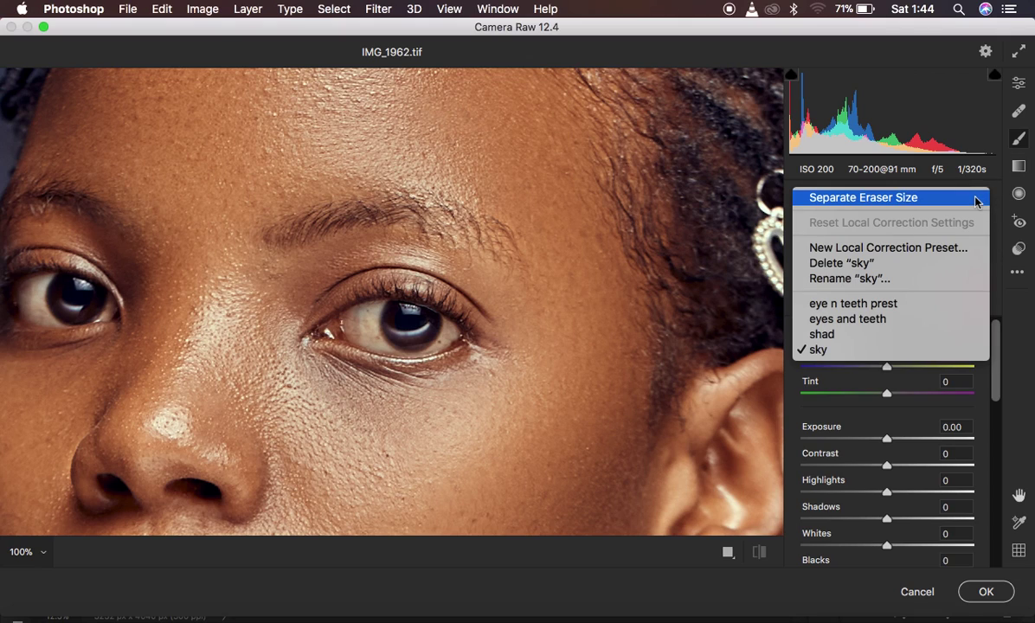
pyautogui.click(881, 321)
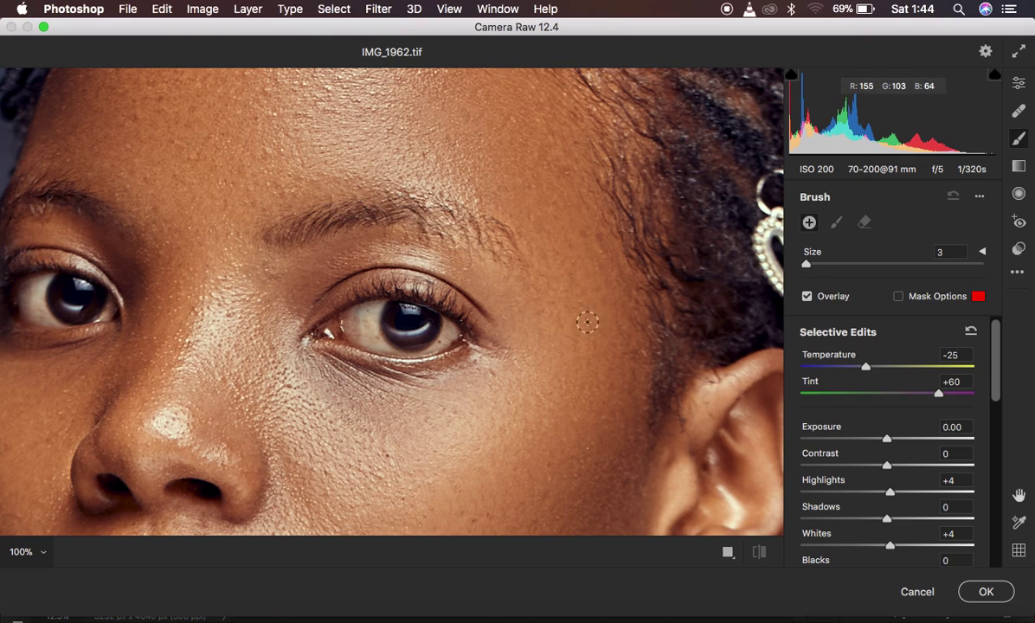
# Step: Paint the preset over both eye whites and, at brush size 4, across the teeth
pyautogui.moveTo(368, 316)
pyautogui.mouseDown()
pyautogui.moveTo(356, 322)
pyautogui.moveTo(379, 341)
pyautogui.moveTo(374, 310)
pyautogui.moveTo(411, 337)
pyautogui.moveTo(437, 325)
pyautogui.moveTo(416, 335)
pyautogui.moveTo(393, 318)
pyautogui.moveTo(353, 319)
pyautogui.moveTo(357, 327)
pyautogui.mouseUp()
pyautogui.moveTo(35, 282)
pyautogui.mouseDown()
pyautogui.moveTo(41, 314)
pyautogui.moveTo(32, 297)
pyautogui.moveTo(48, 278)
pyautogui.moveTo(29, 297)
pyautogui.moveTo(48, 312)
pyautogui.moveTo(106, 305)
pyautogui.moveTo(86, 311)
pyautogui.moveTo(66, 300)
pyautogui.moveTo(80, 290)
pyautogui.moveTo(54, 312)
pyautogui.mouseUp()
pyautogui.scroll(-5, 381, 340)
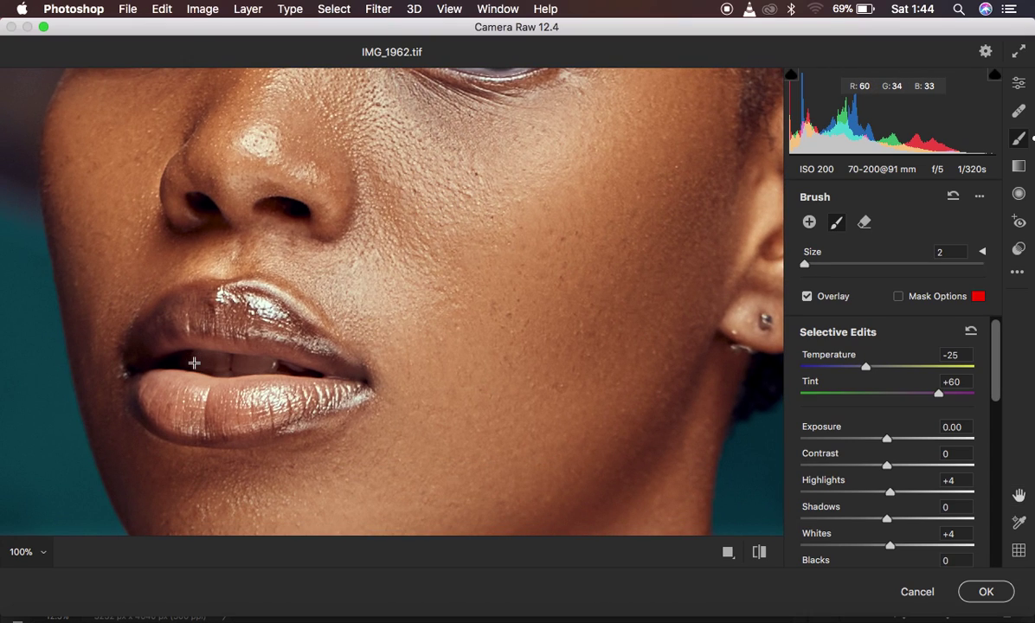
pyautogui.scroll(2, 195, 364)
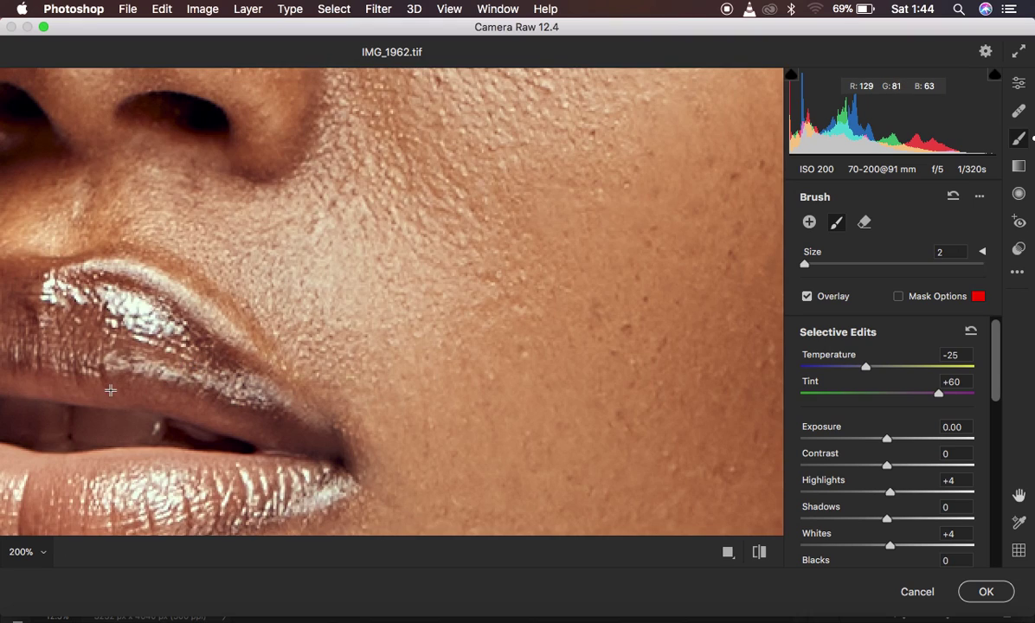
pyautogui.moveTo(111, 387); pyautogui.dragTo(255, 288)
pyautogui.press(']')
pyautogui.press(']')
pyautogui.moveTo(138, 322)
pyautogui.mouseDown()
pyautogui.moveTo(150, 317)
pyautogui.moveTo(144, 312)
pyautogui.moveTo(314, 323)
pyautogui.mouseUp()
pyautogui.keyDown('alt'); pyautogui.click(418, 355); pyautogui.keyUp('alt')
pyautogui.keyDown('alt'); pyautogui.click(418, 355); pyautogui.keyUp('alt')
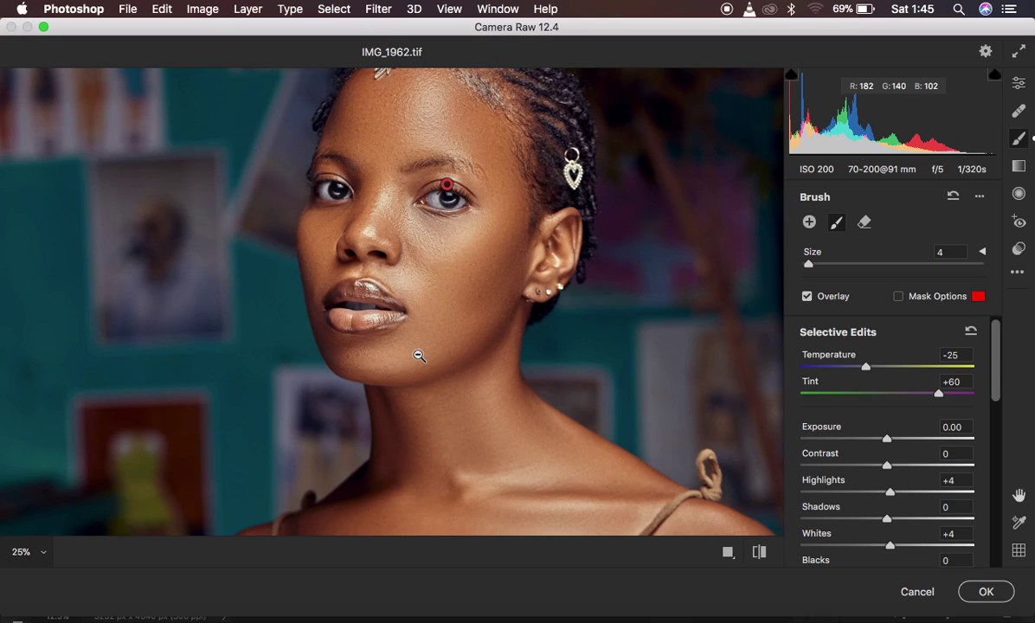
pyautogui.keyDown('alt'); pyautogui.click(418, 355); pyautogui.keyUp('alt')
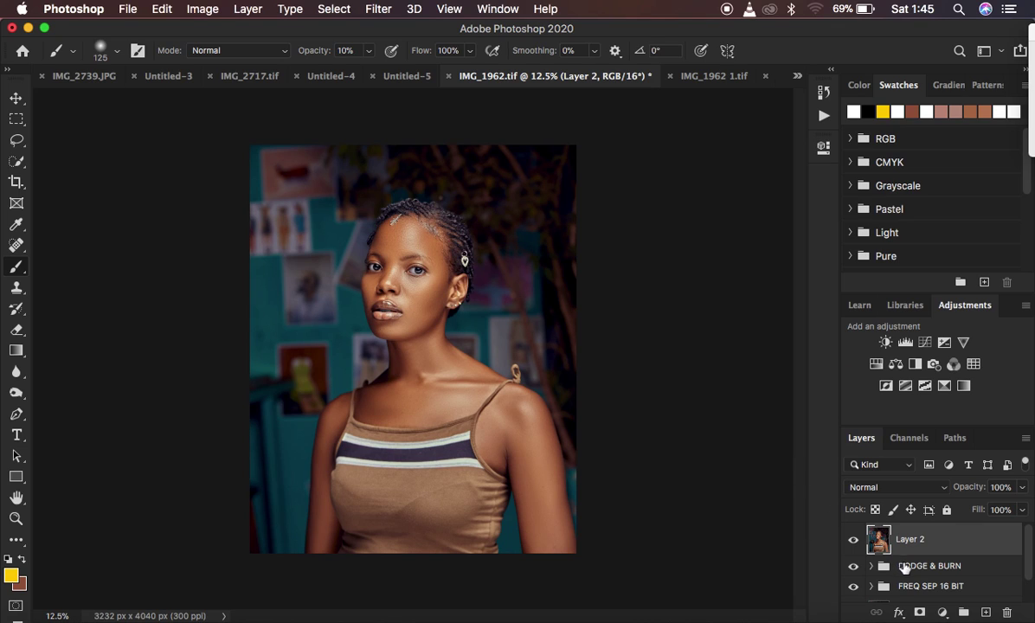
# Step: Add a Selective Color adjustment layer with the Blacks > Black value raised to +2
pyautogui.click(942, 613)
pyautogui.press('Escape')
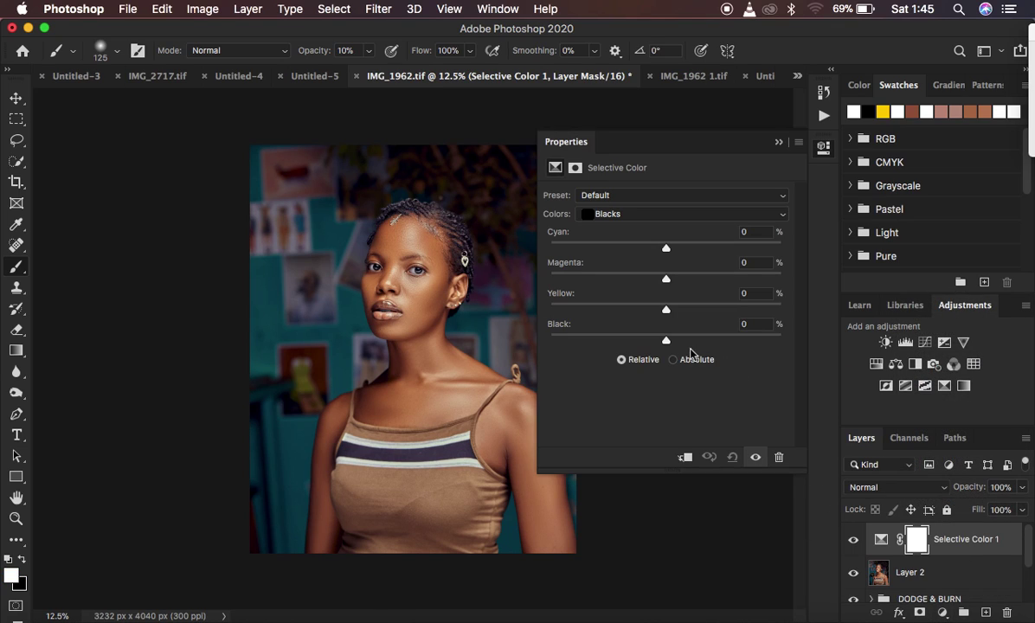
pyautogui.moveTo(667, 341); pyautogui.dragTo(665, 310)
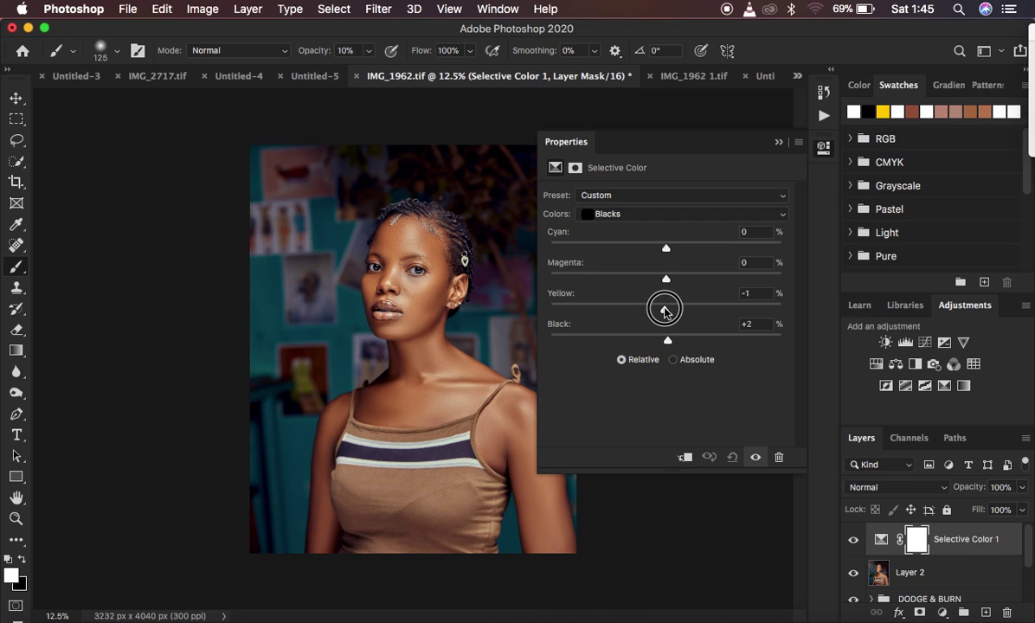
pyautogui.click(780, 144)
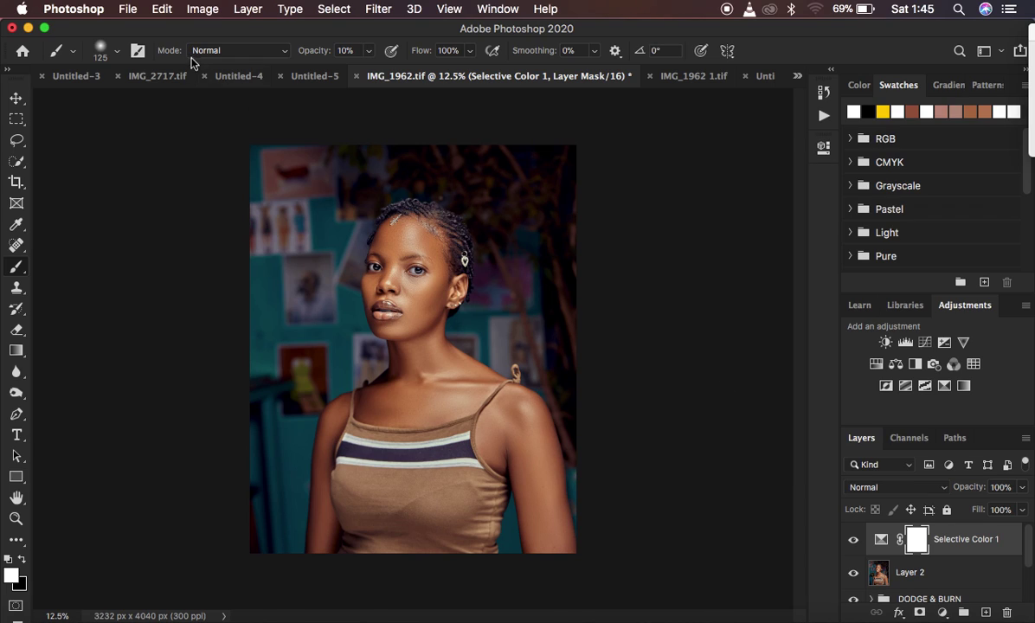
pyautogui.click(128, 12)
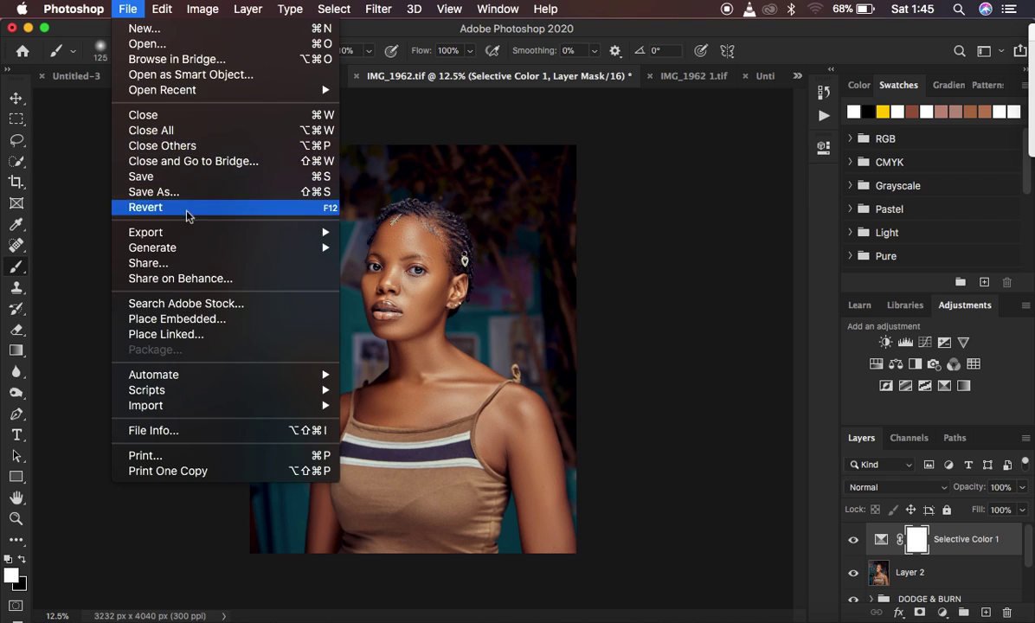
# Step: Set up Export As for a full-size 3232×4040 JPG at 100% quality
pyautogui.moveTo(202, 231)
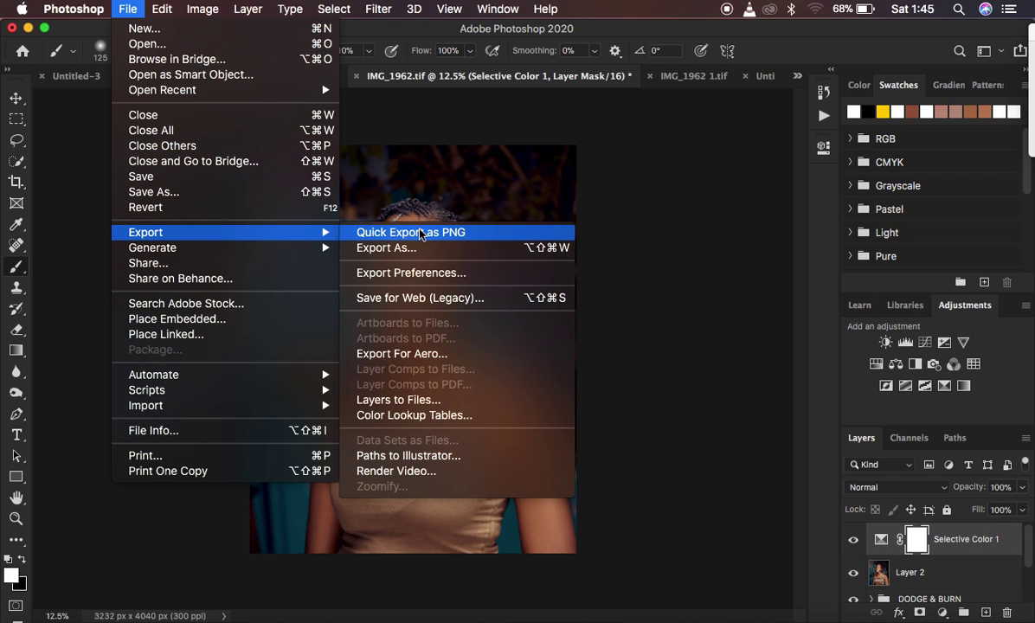
pyautogui.click(406, 248)
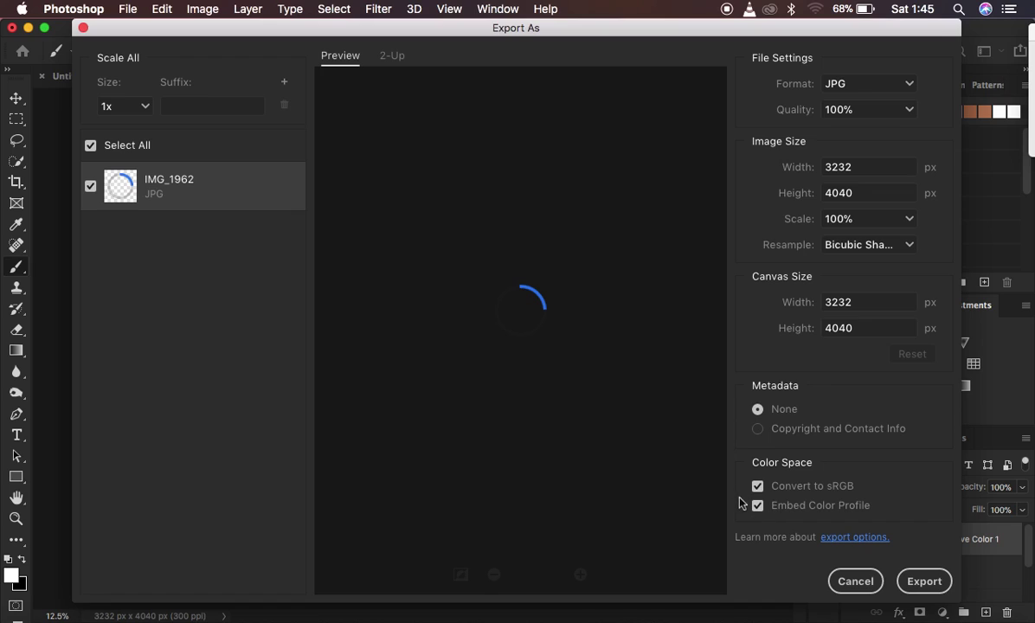
pyautogui.click(846, 248)
pyautogui.click(832, 82)
pyautogui.click(838, 84)
pyautogui.click(859, 132)
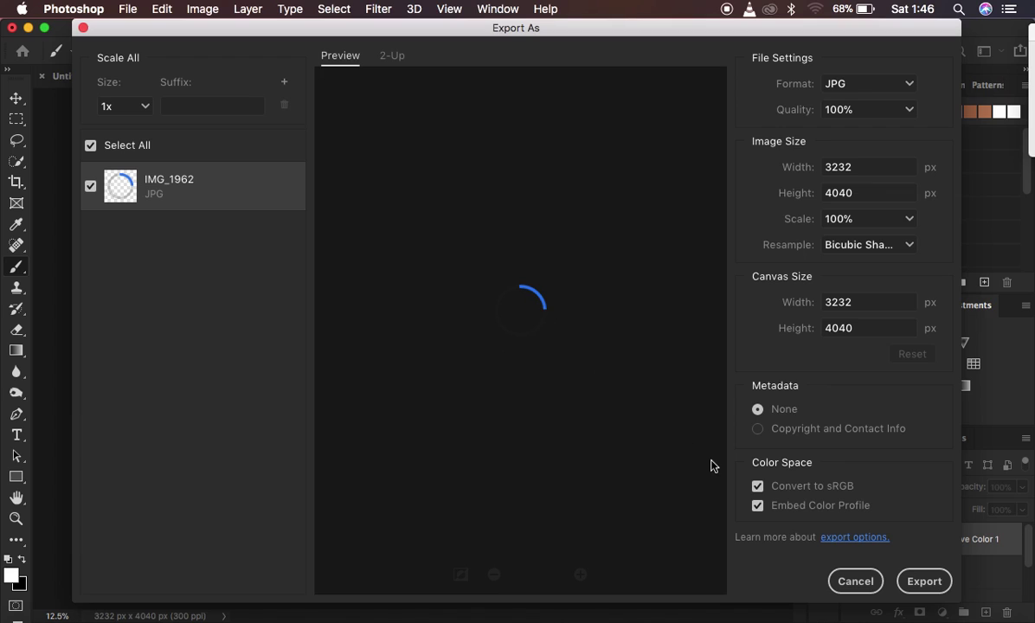
# Step: Export the image as IMG_1962.jpg with the Desktop as the save location
pyautogui.click(923, 581)
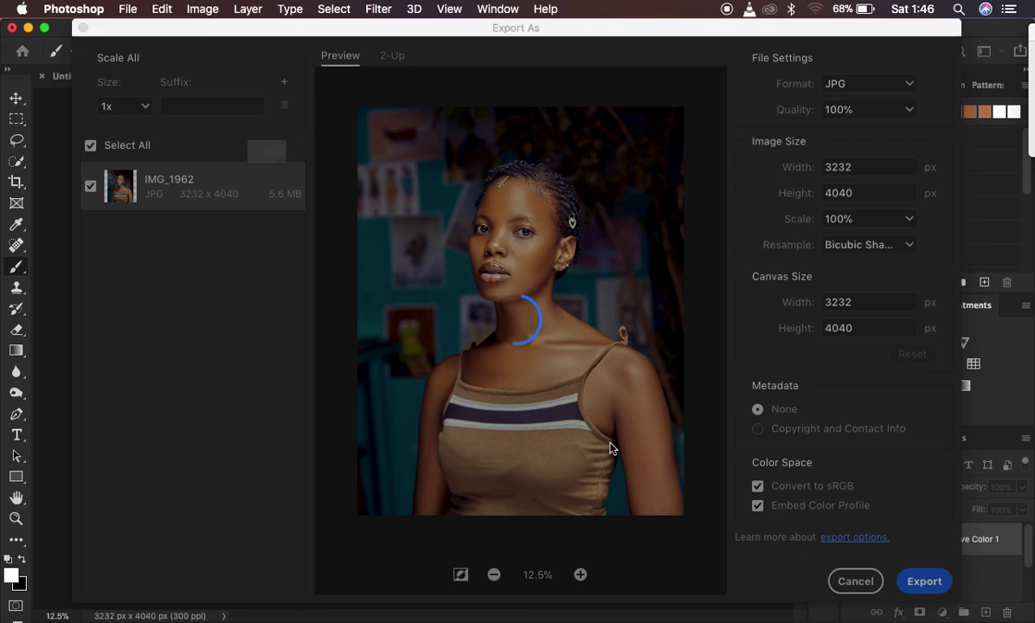
pyautogui.click(365, 187)
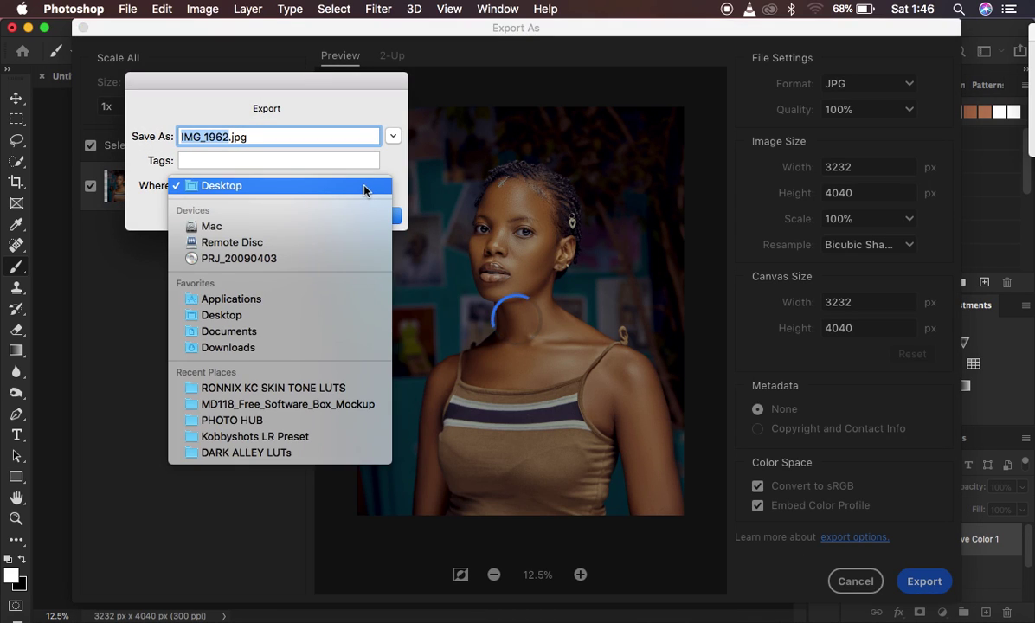
pyautogui.click(364, 187)
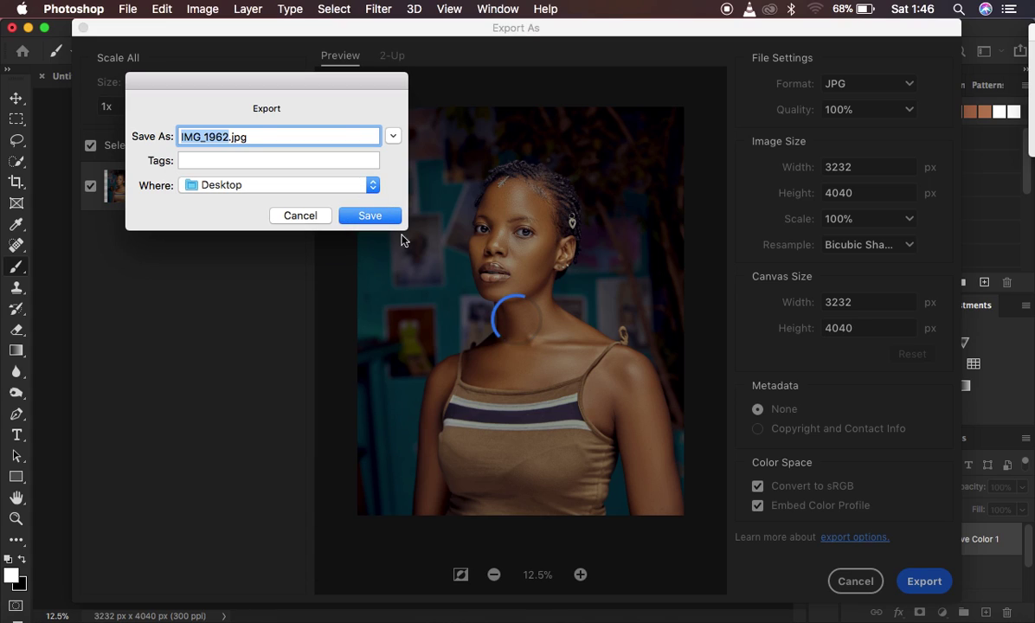